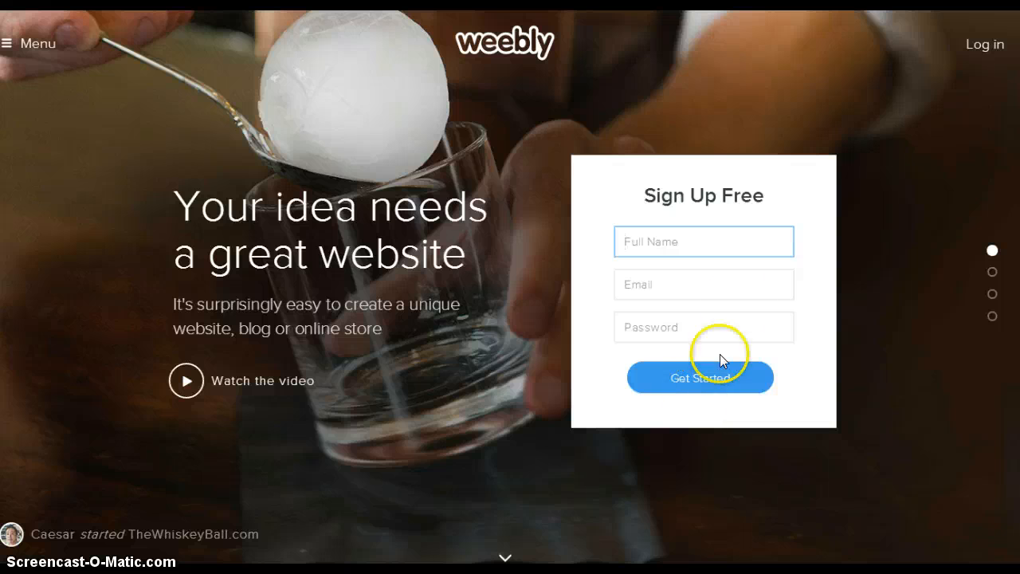
Log in to the website builder with the Google account.
left_click(976, 45)
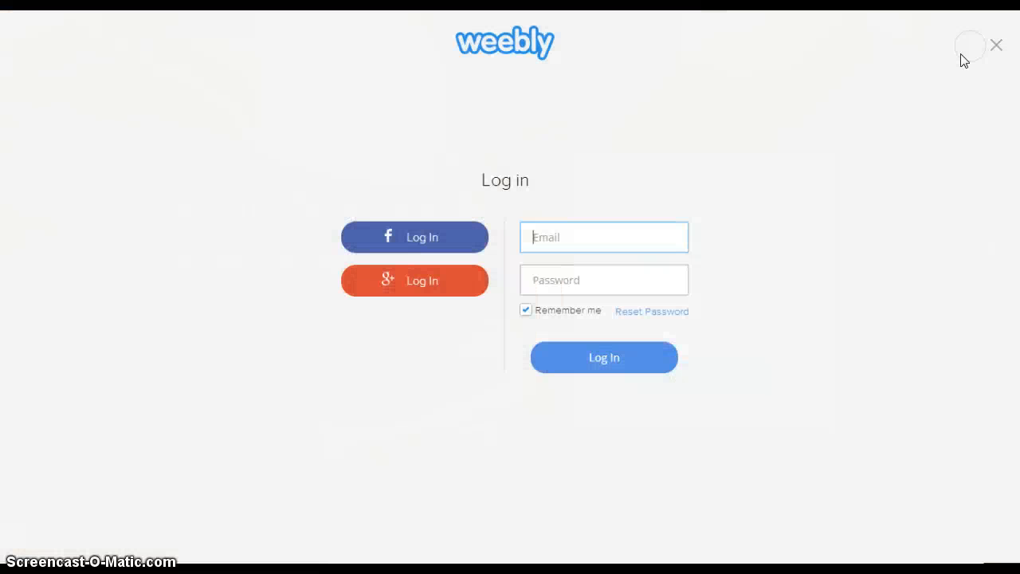
left_click(411, 284)
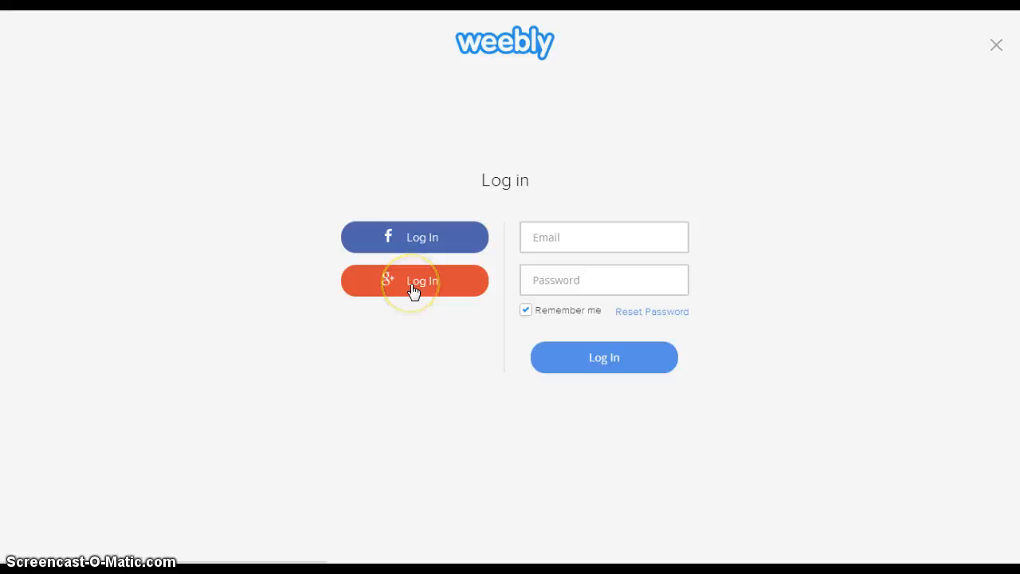
left_click(414, 291)
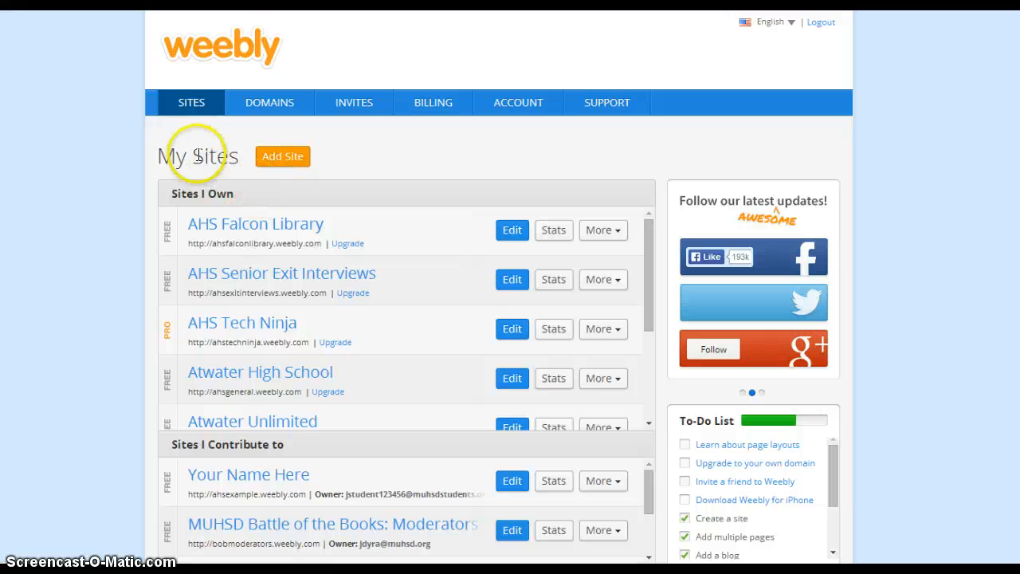
Add a new site and choose Site as its focus.
left_click(283, 157)
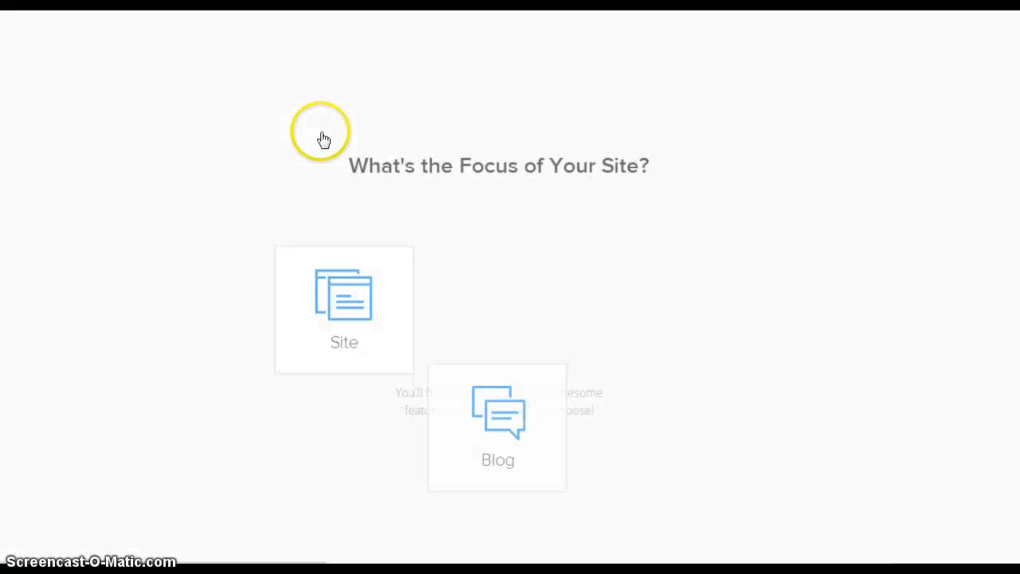
left_click(355, 276)
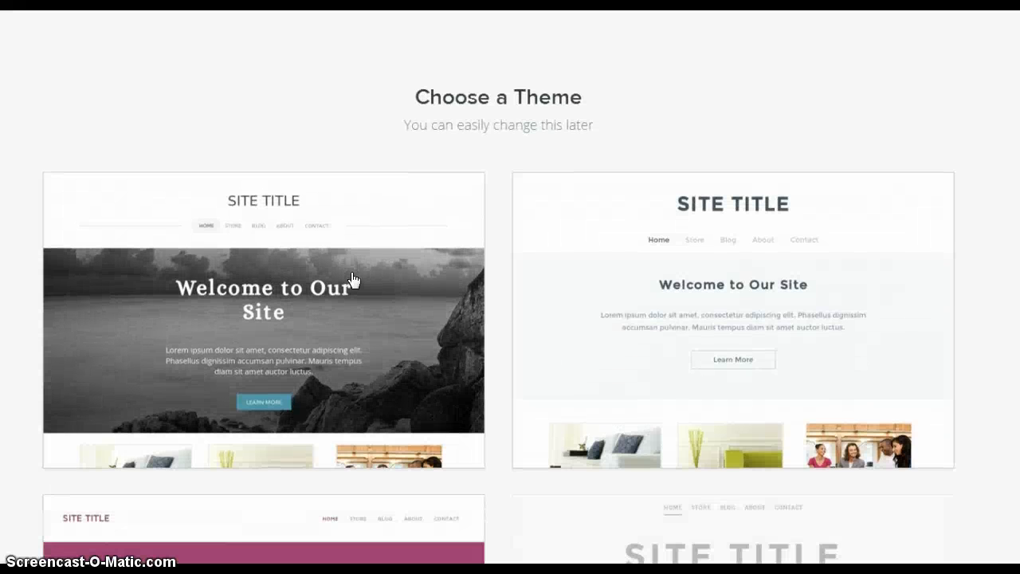
left_click(412, 176)
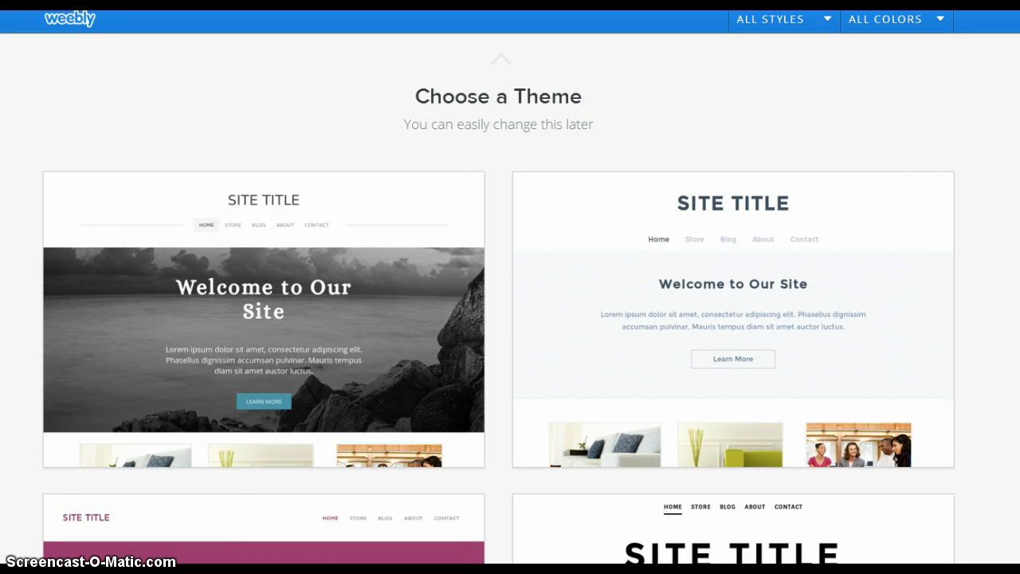
Browse the available themes and preview the dark microphone theme in red and in purple.
scroll(499, 309, "down", 5)
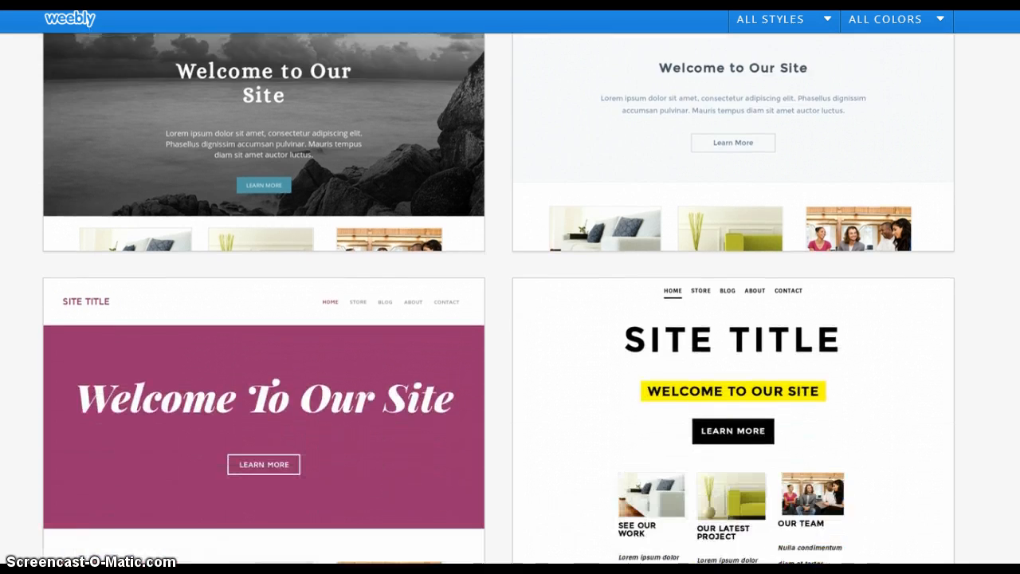
scroll(499, 298, "down", 9)
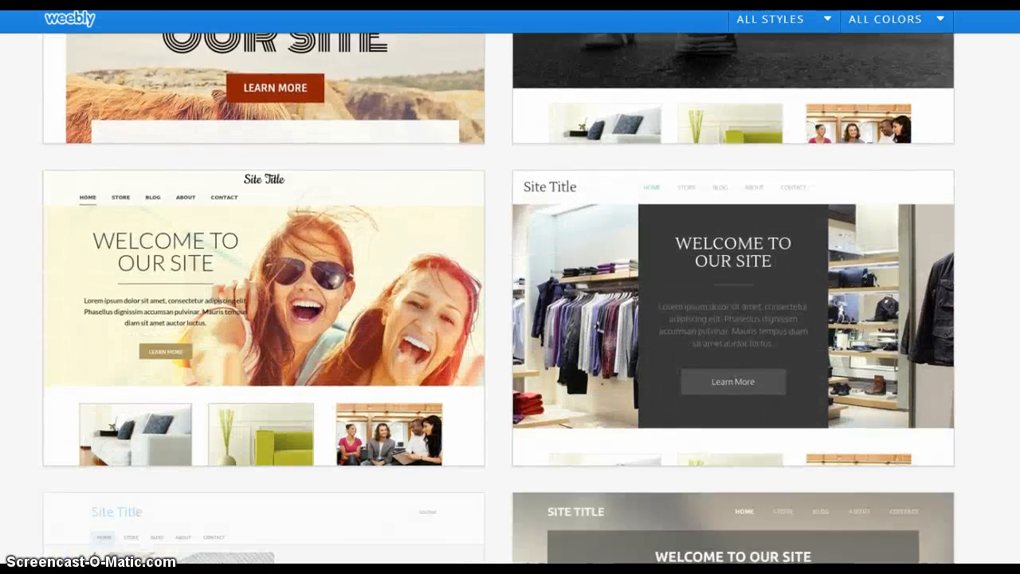
scroll(499, 298, "down", 13)
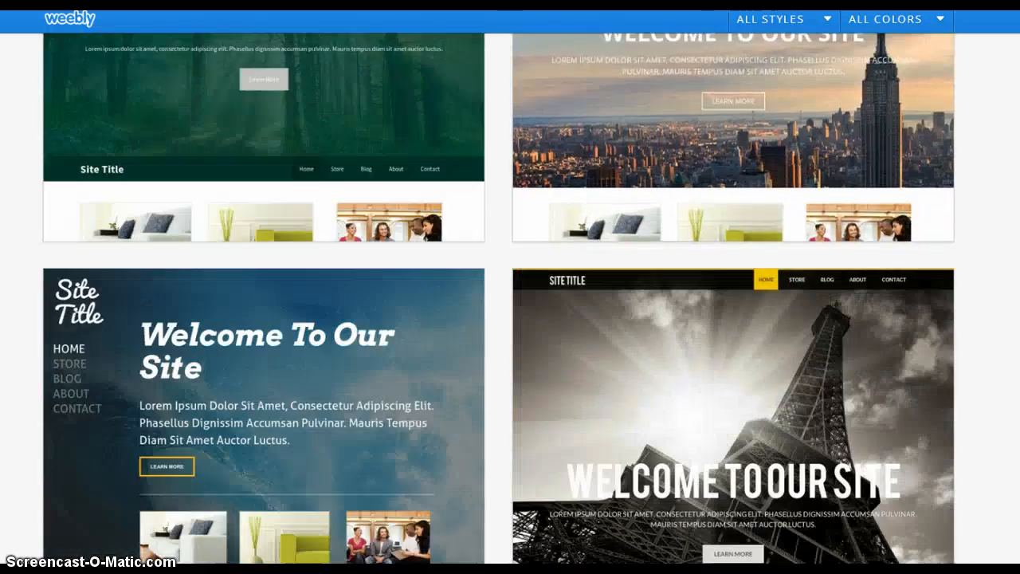
scroll(499, 298, "down", 17)
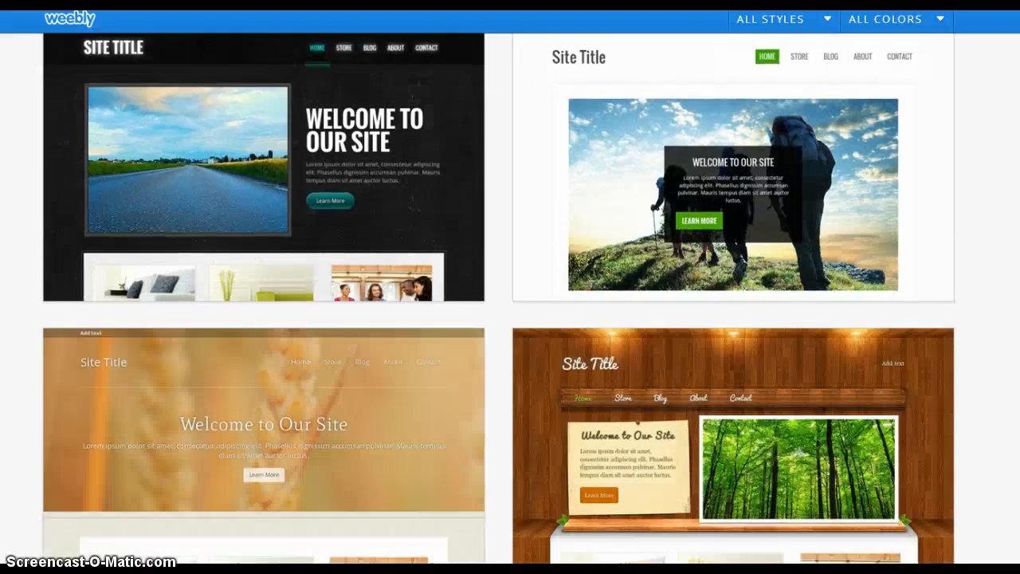
key("Home")
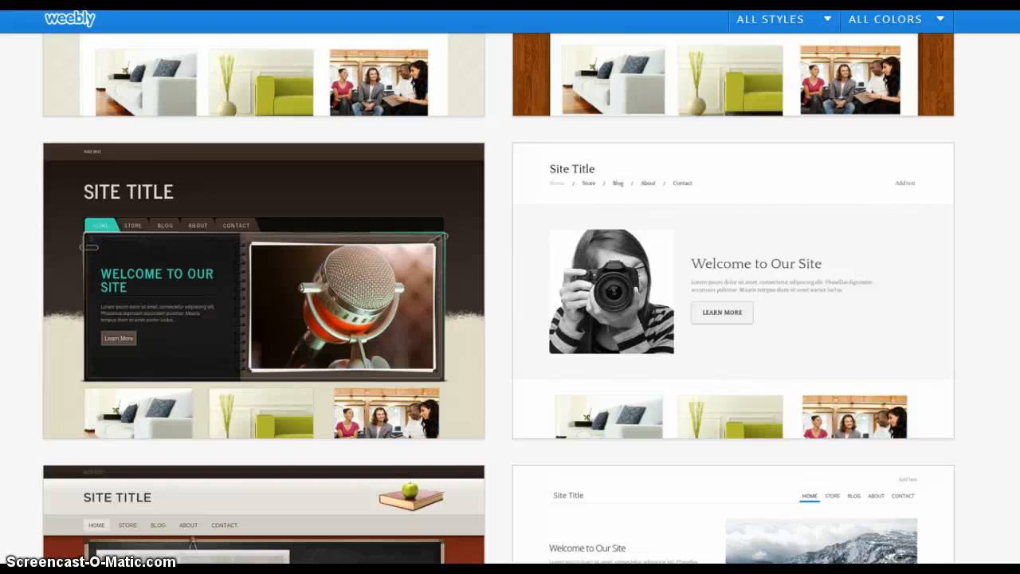
mouse_move(256, 322)
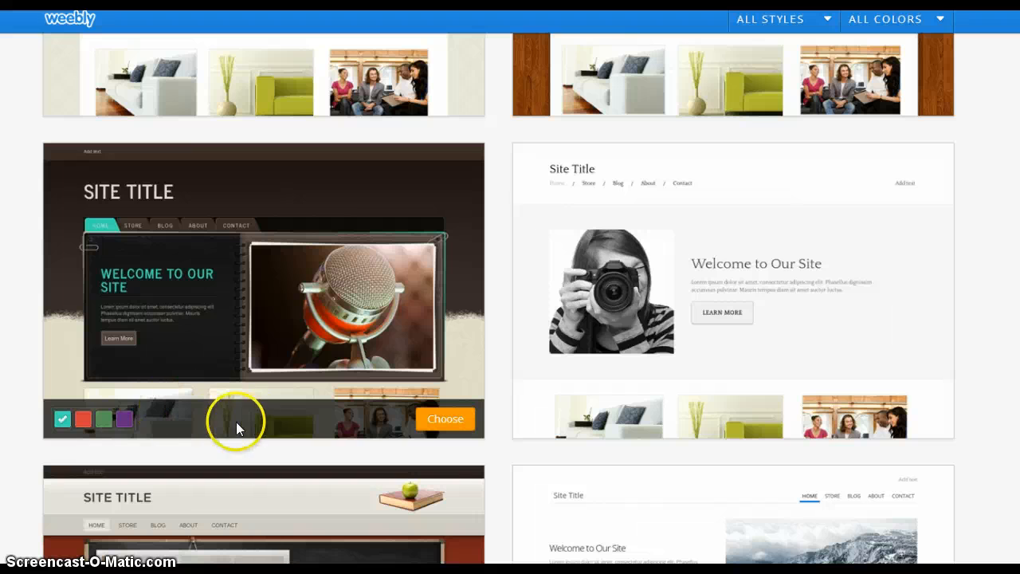
left_click(84, 420)
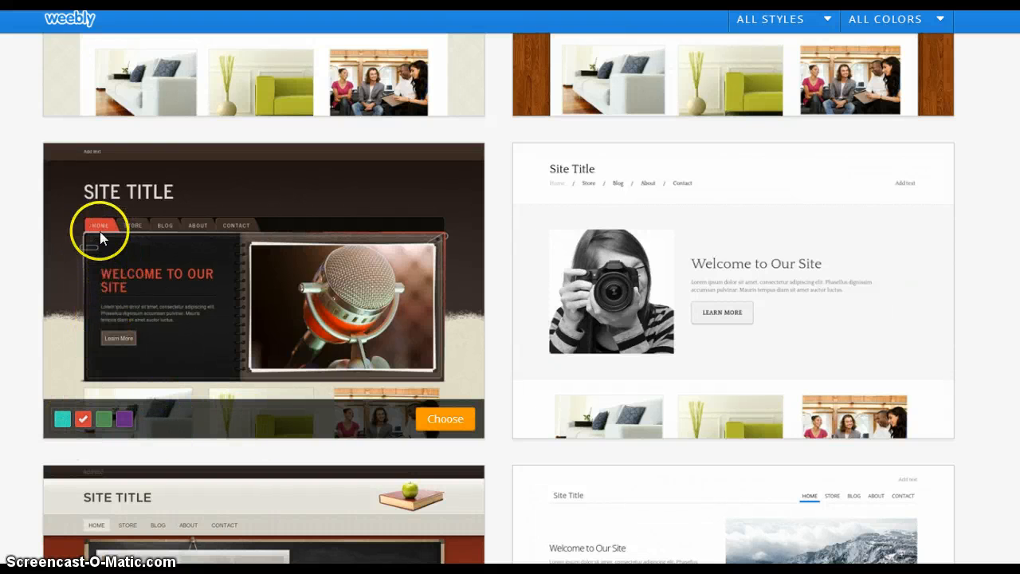
left_click(126, 420)
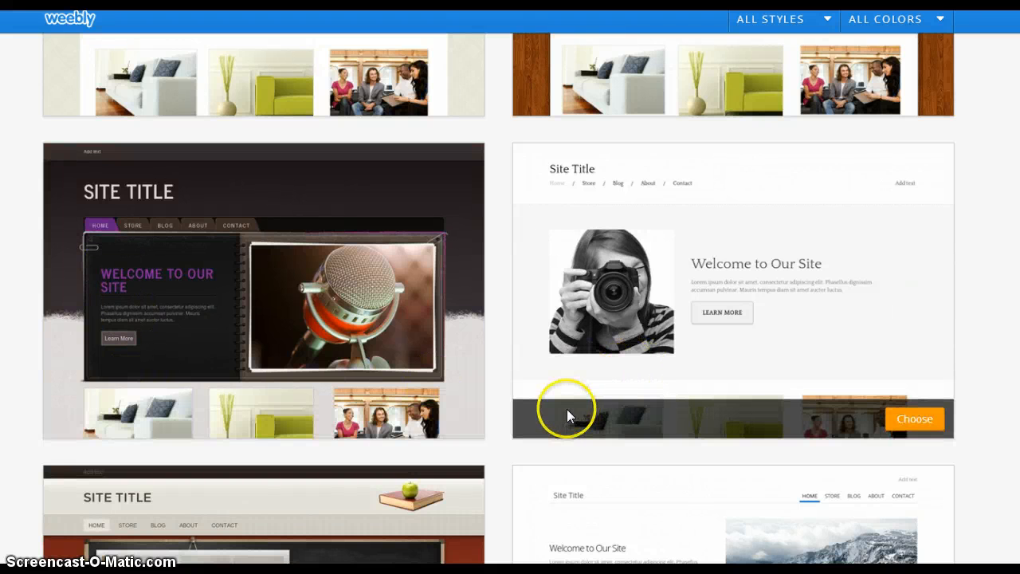
Choose the blurred nature-photo theme above the microphone theme, in its blue color variant.
mouse_move(273, 84)
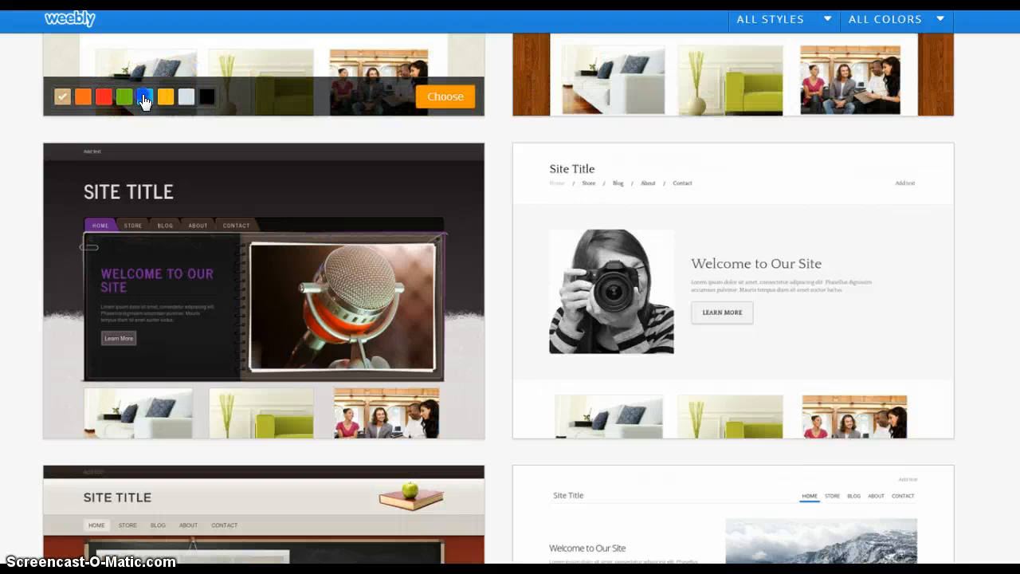
scroll(263, 92, "up", 2)
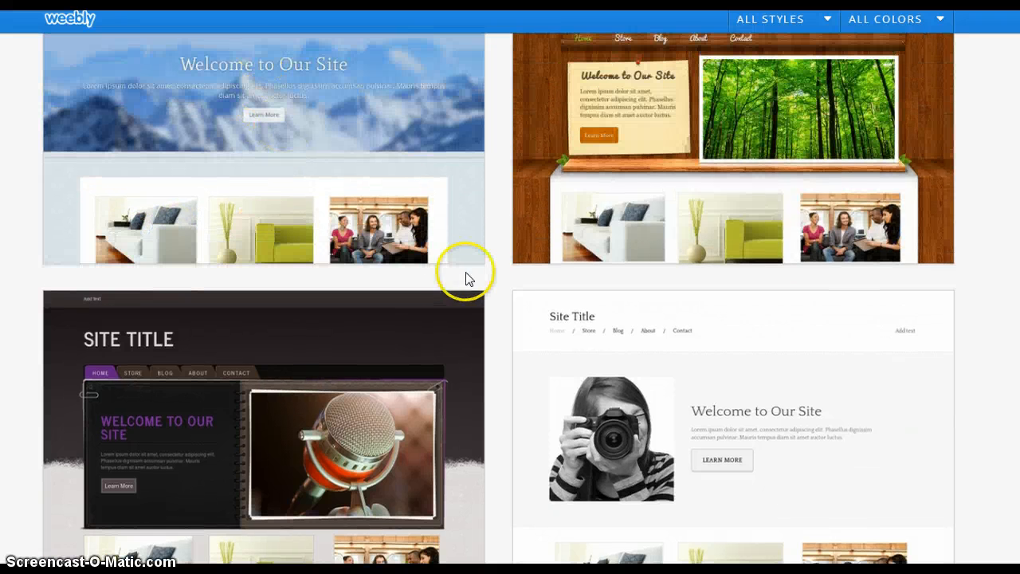
left_click(440, 253)
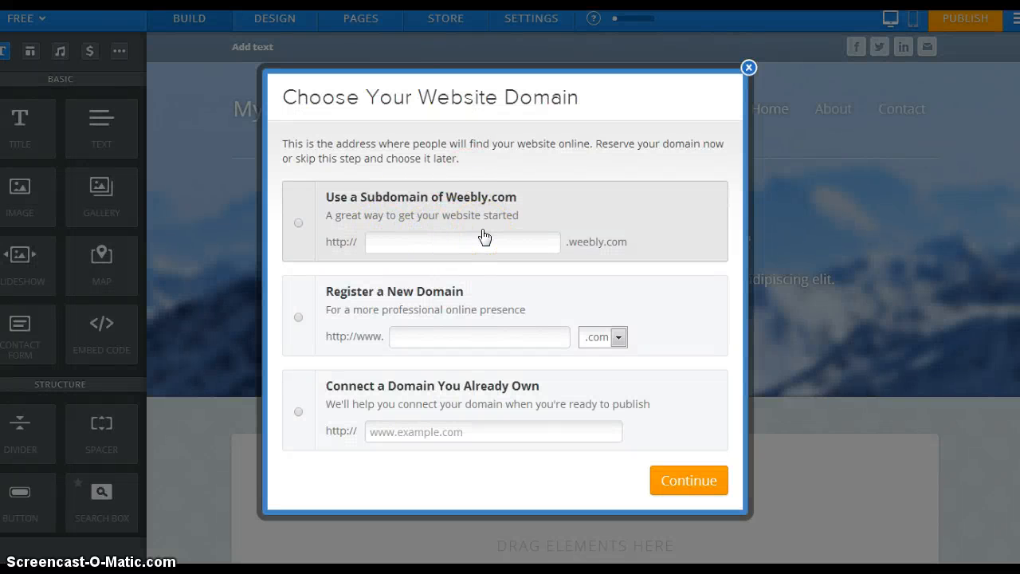
Reserve the Weebly subdomain ninjaexample as the website's address.
left_click(400, 240)
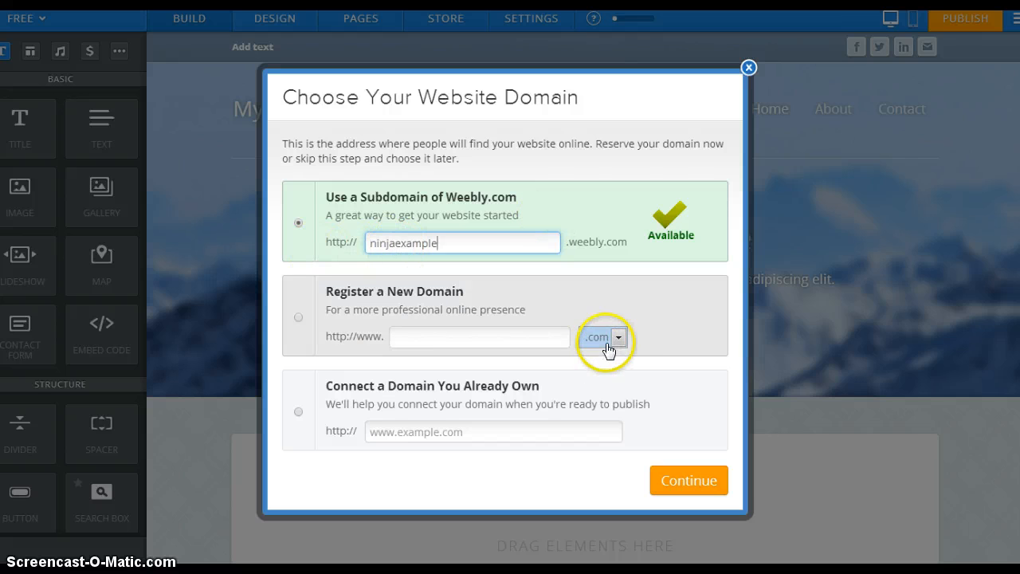
left_click(688, 481)
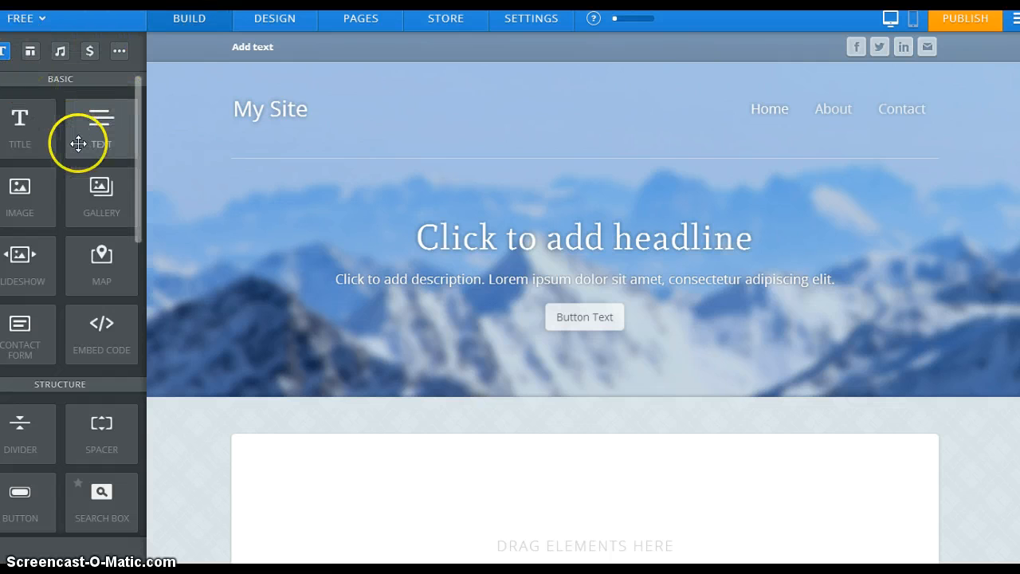
Look through the basic, structure, media, commerce and other elements available for building the page.
scroll(80, 146, "down", 1)
scroll(81, 148, "down", 9)
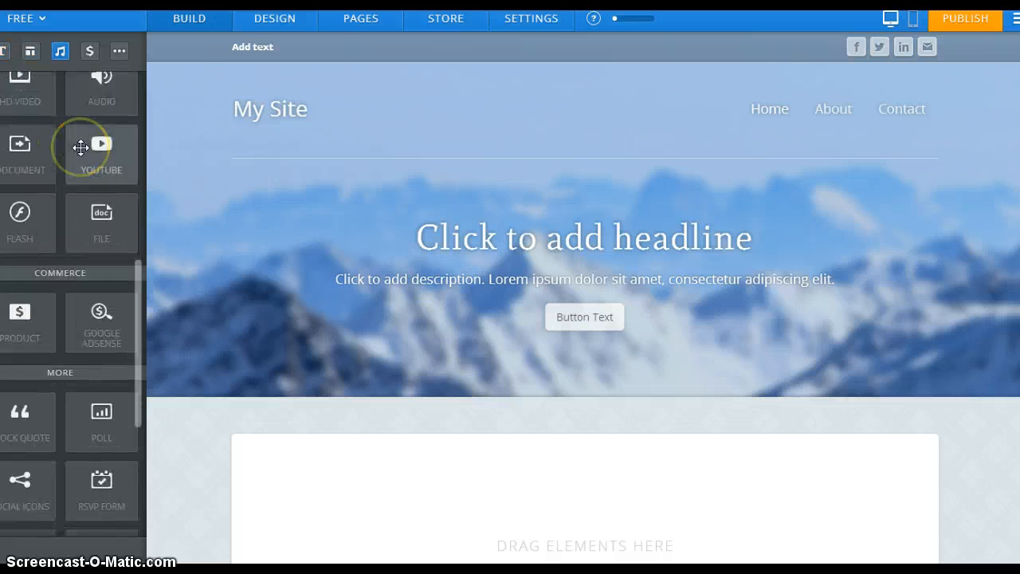
scroll(80, 148, "down", 1)
scroll(81, 147, "up", 6)
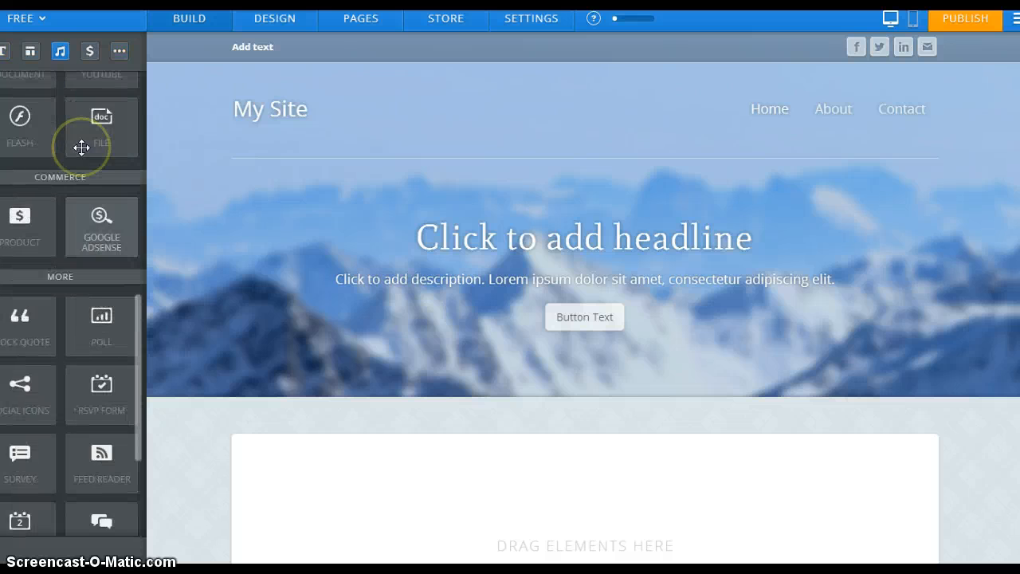
scroll(82, 148, "up", 4)
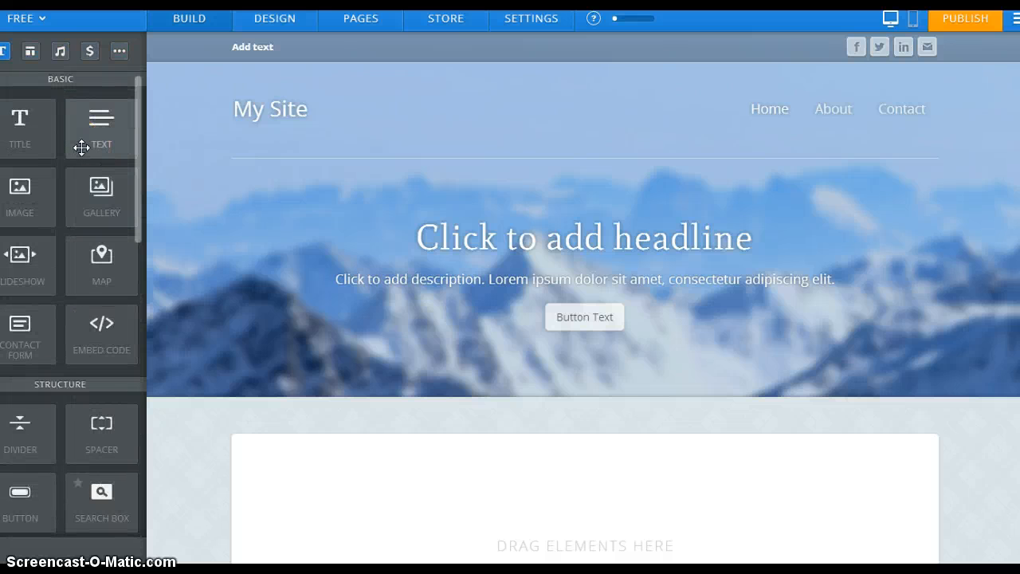
scroll(81, 147, "down", 8)
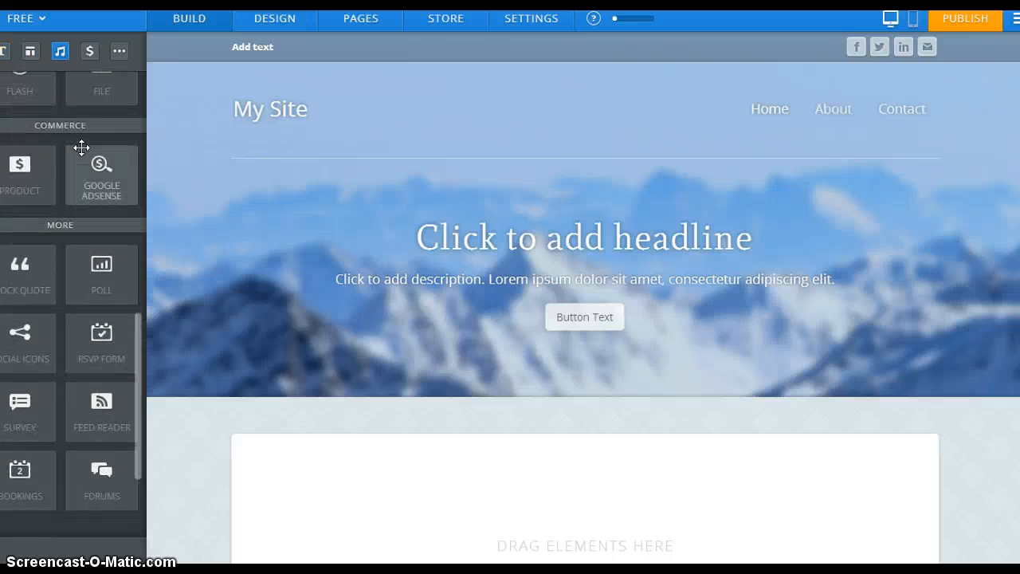
scroll(82, 147, "up", 4)
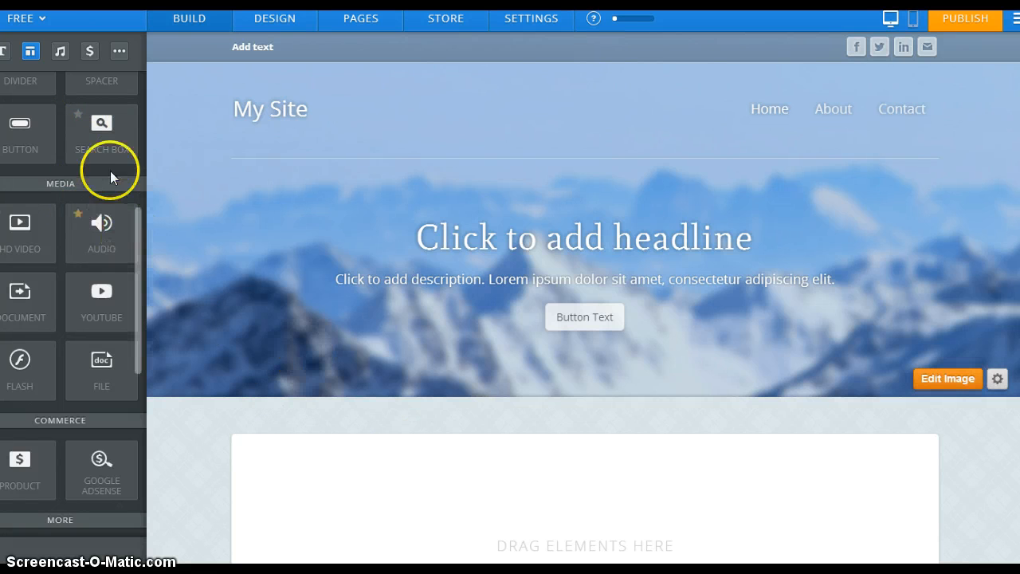
Review the site's design options and page settings, and examine the page's navigation links in the editor.
left_click(275, 21)
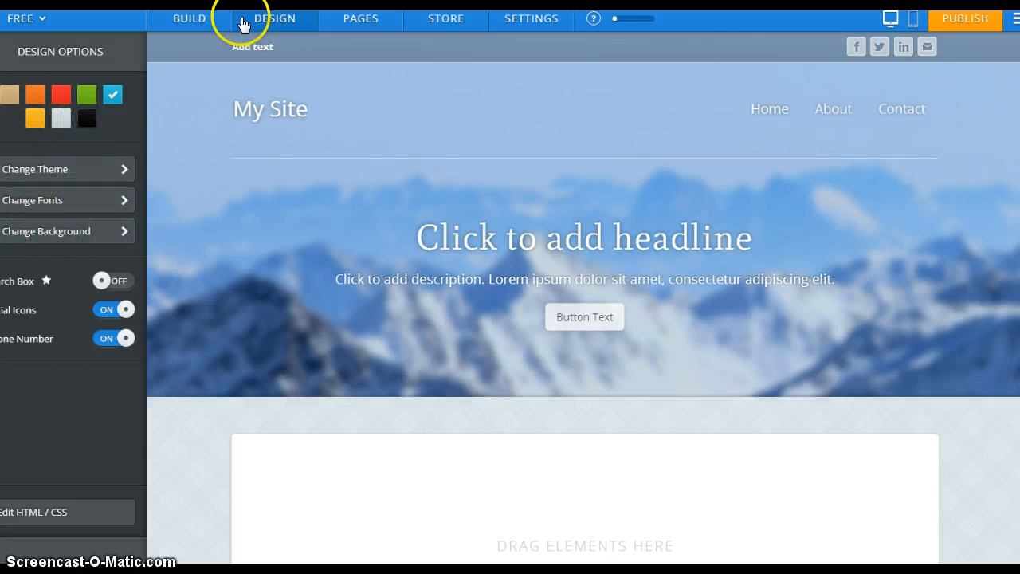
left_click(356, 25)
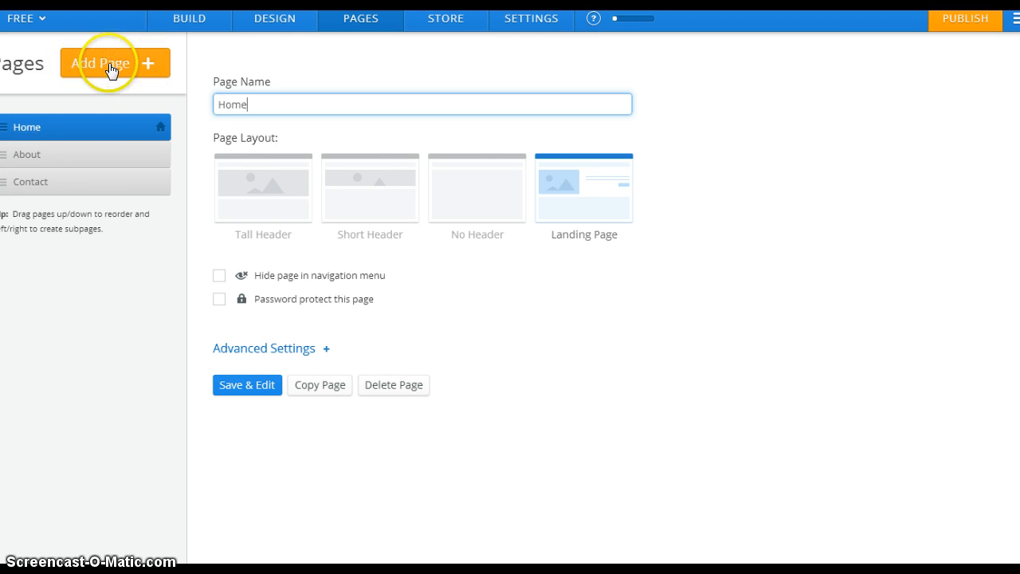
left_click(190, 21)
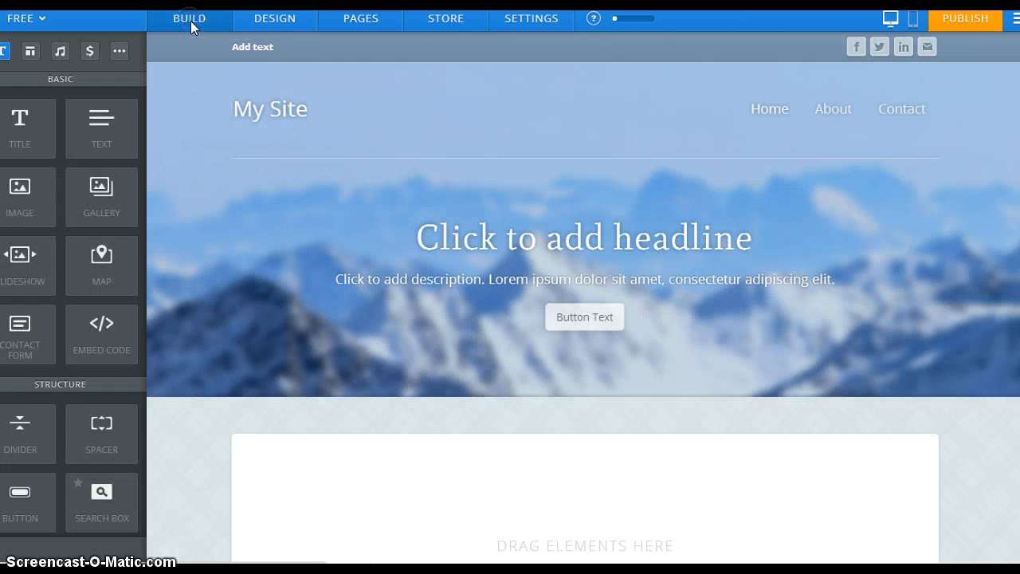
mouse_move(239, 165)
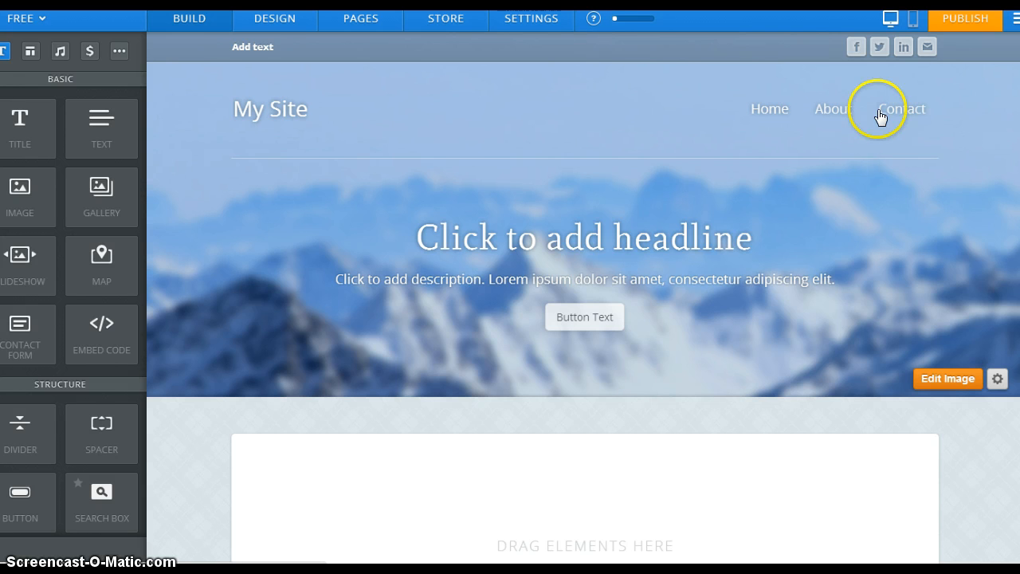
Delete the About and Contact pages from the site and check the navigation in the page editor.
left_click(366, 21)
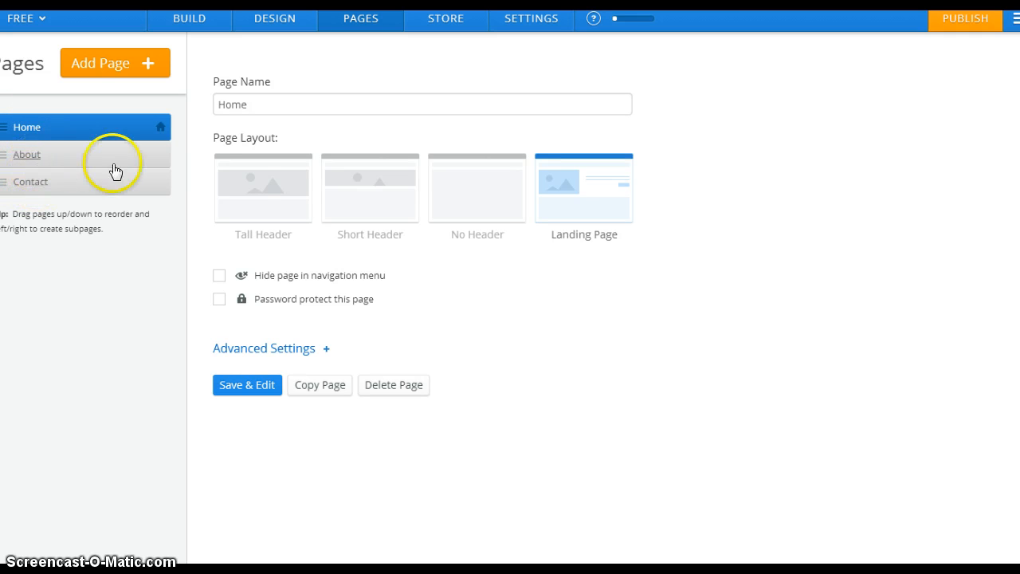
left_click(156, 156)
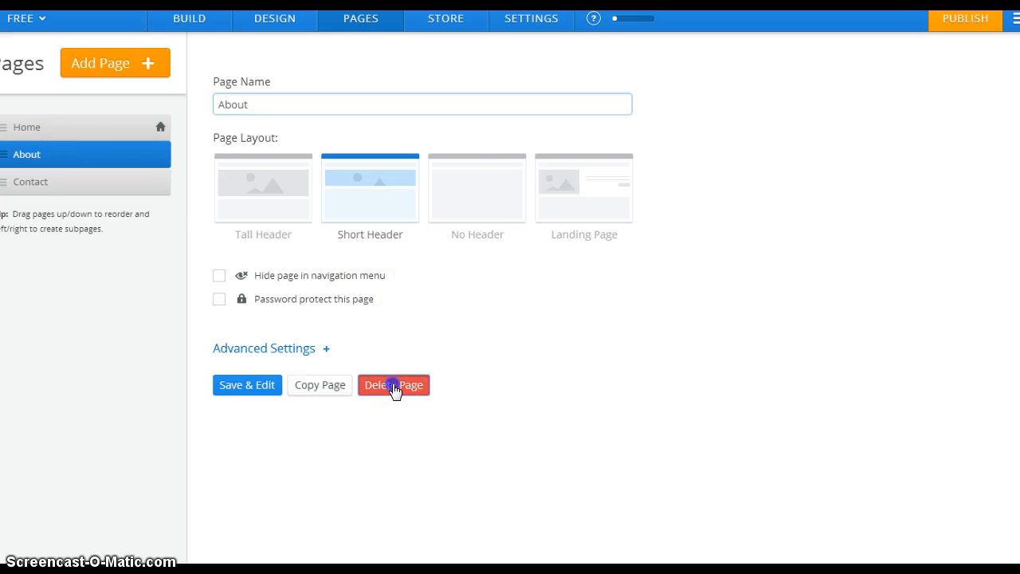
left_click(394, 387)
left_click(512, 338)
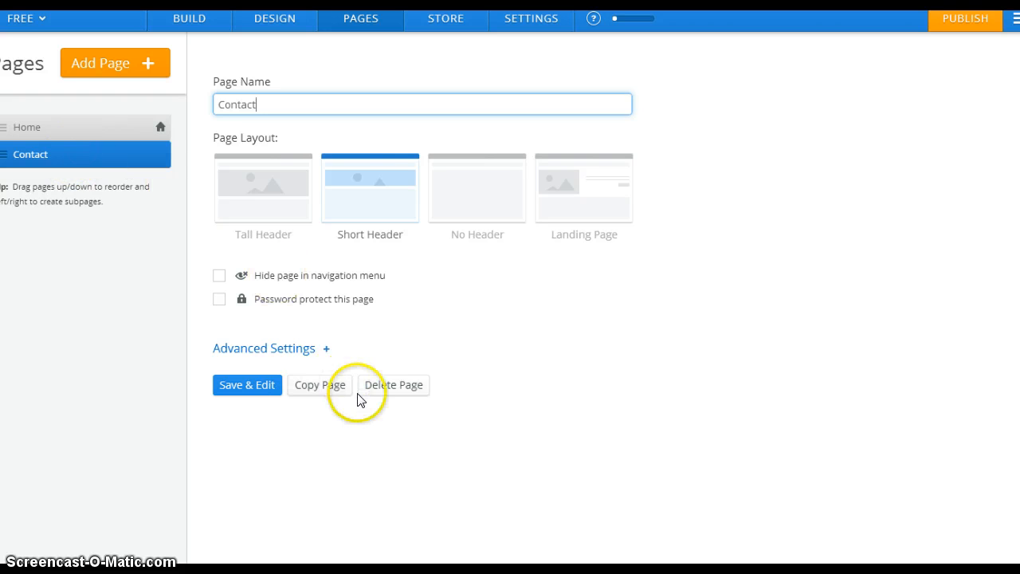
left_click(392, 386)
left_click(455, 334)
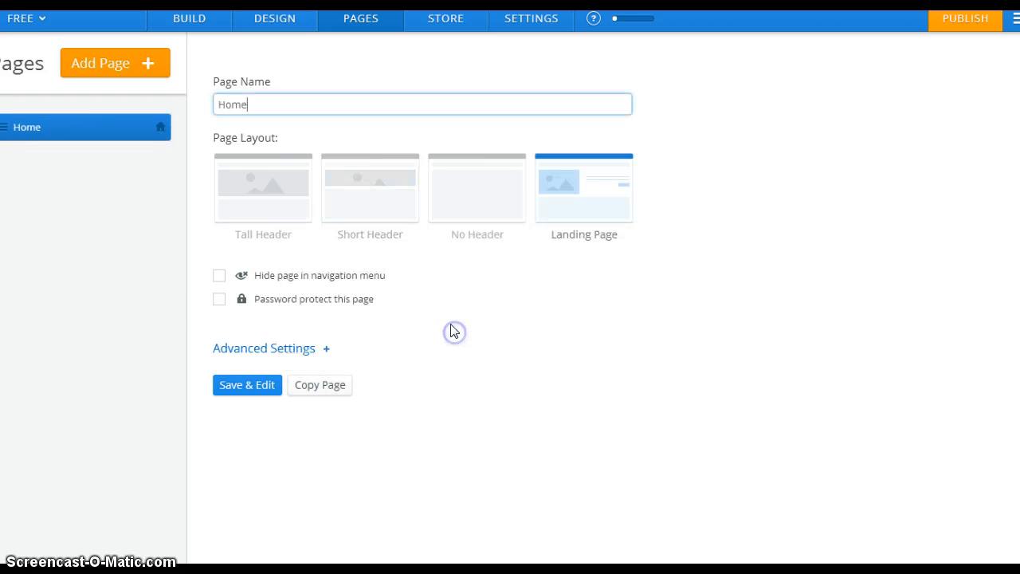
left_click(193, 21)
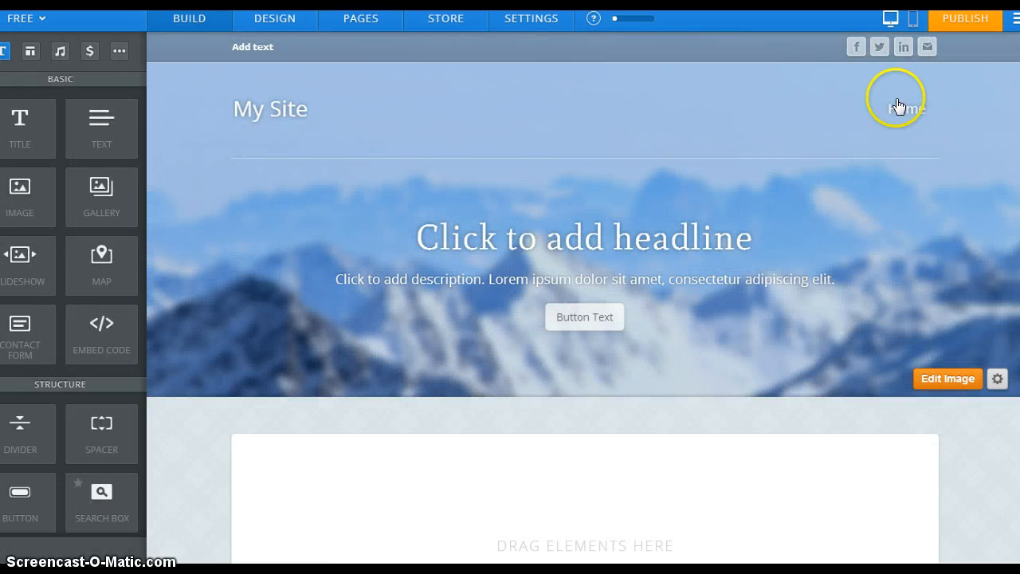
Add a standard page named Course Syllabus with the Tall Header layout, and save it for editing.
left_click(353, 24)
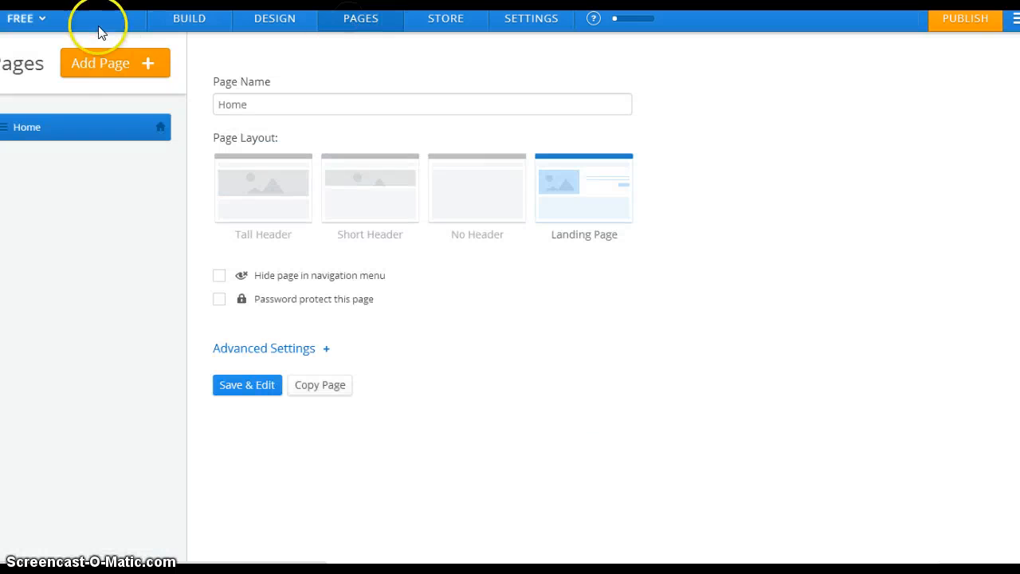
left_click(107, 67)
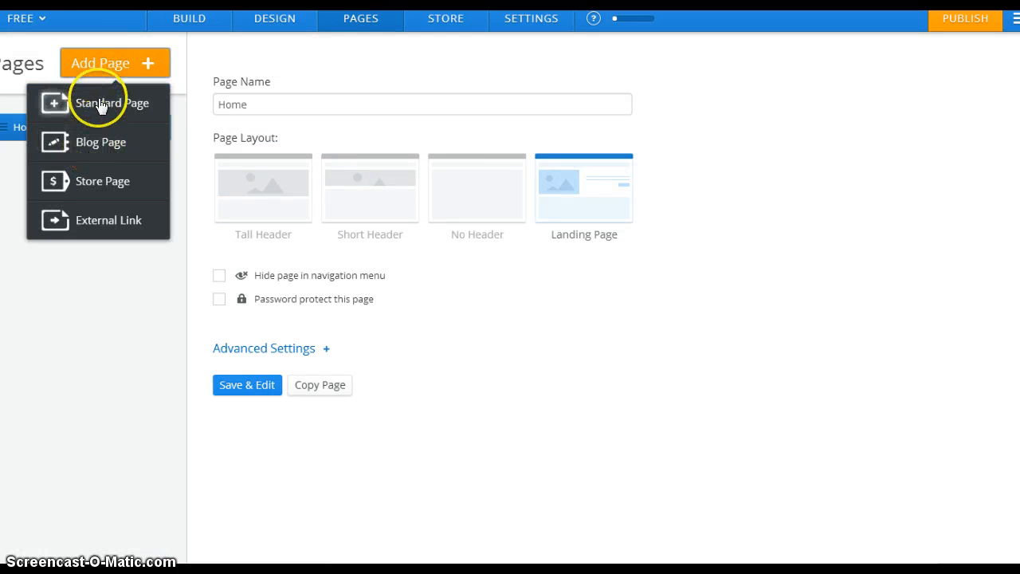
left_click(99, 102)
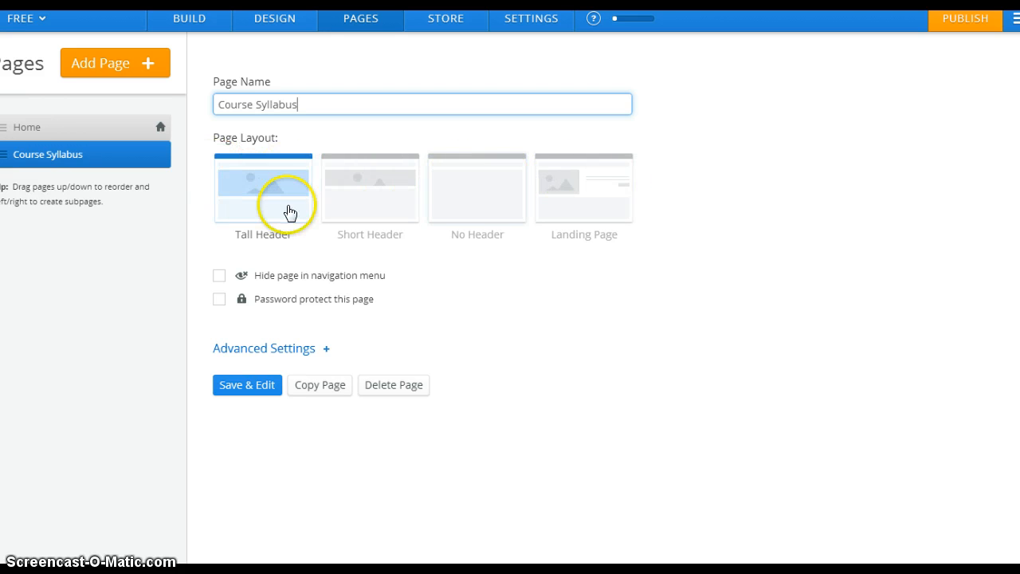
left_click(243, 386)
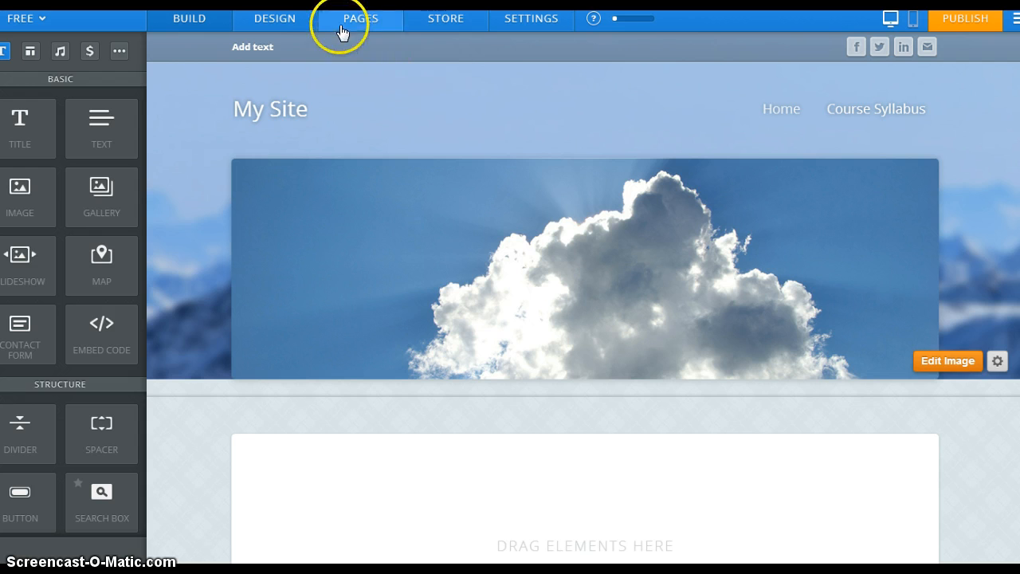
Look over the store dashboard and read through the site's general settings, from site address to un-publish.
left_click(434, 19)
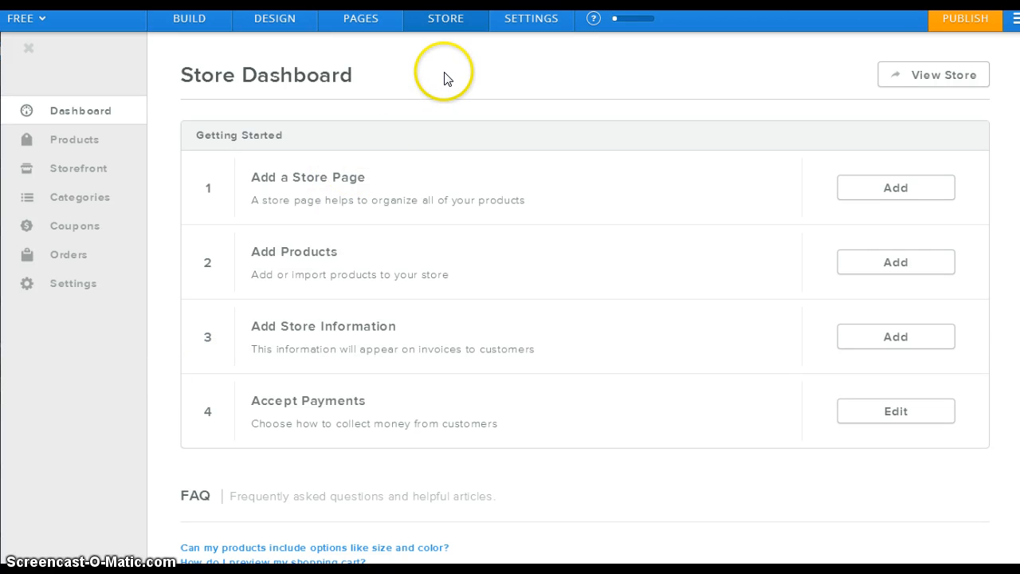
left_click(527, 26)
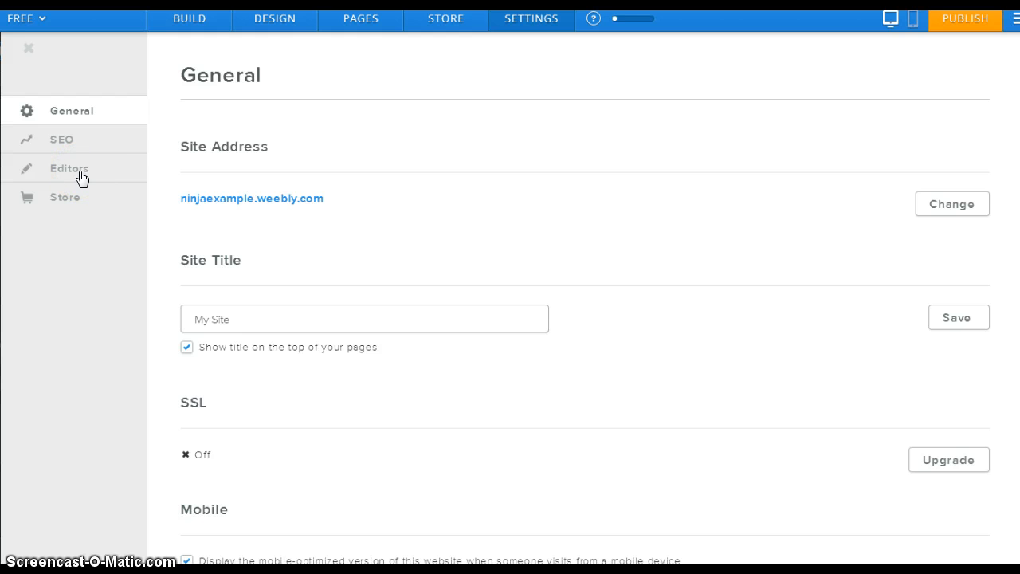
scroll(322, 254, "down", 4)
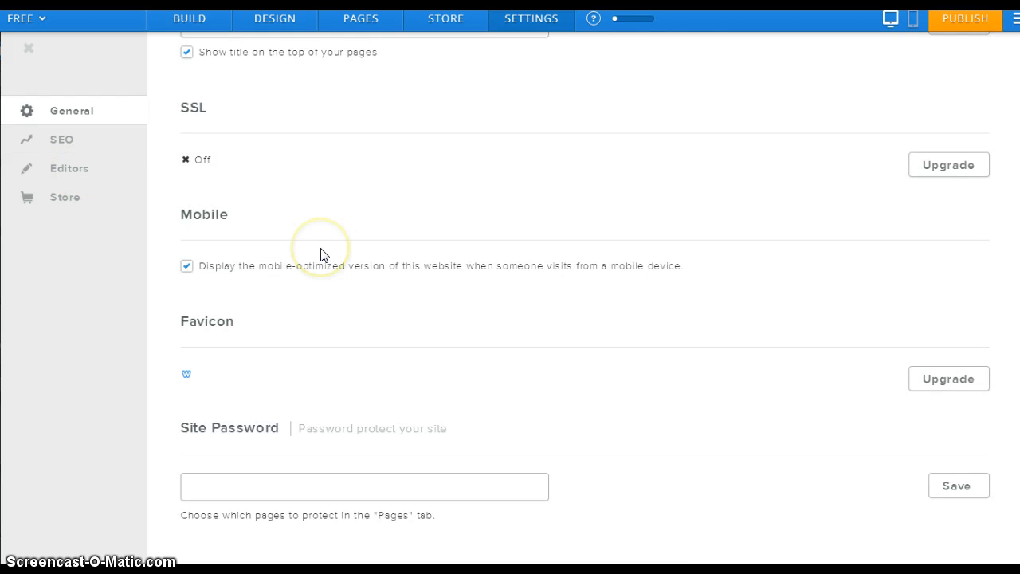
scroll(323, 251, "up", 2)
scroll(326, 250, "down", 3)
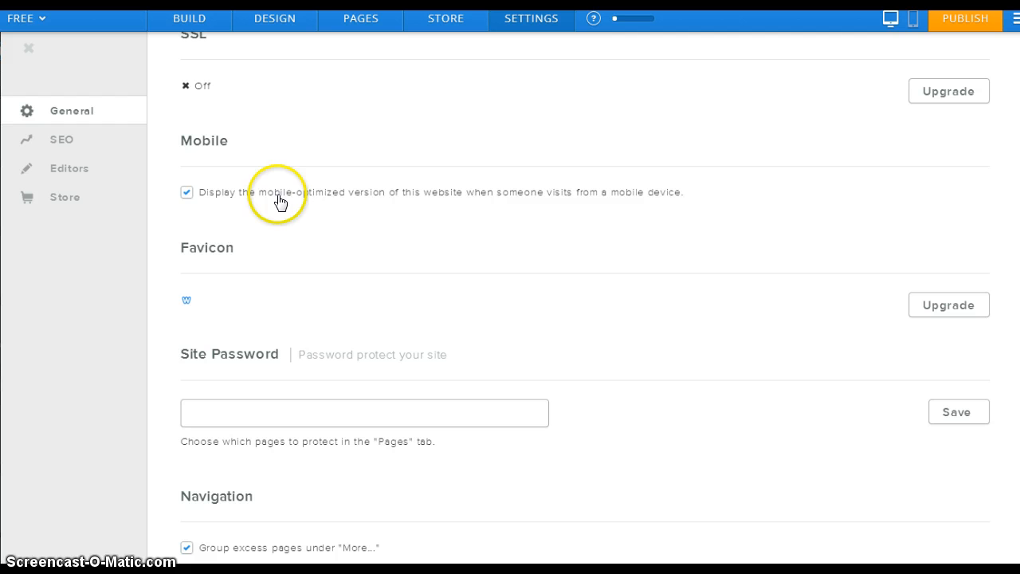
scroll(354, 198, "down", 5)
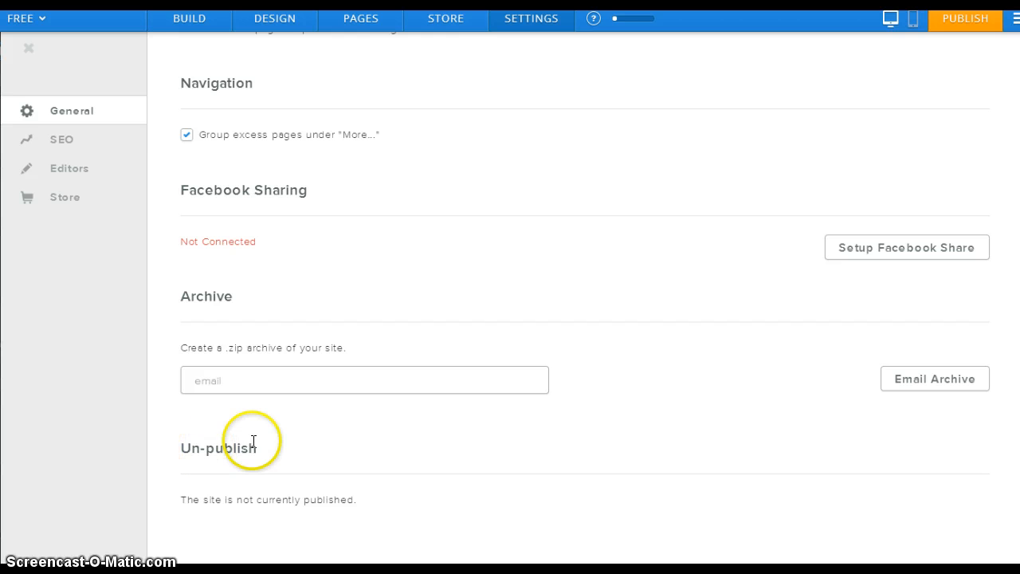
scroll(303, 427, "up", 5)
scroll(303, 428, "up", 5)
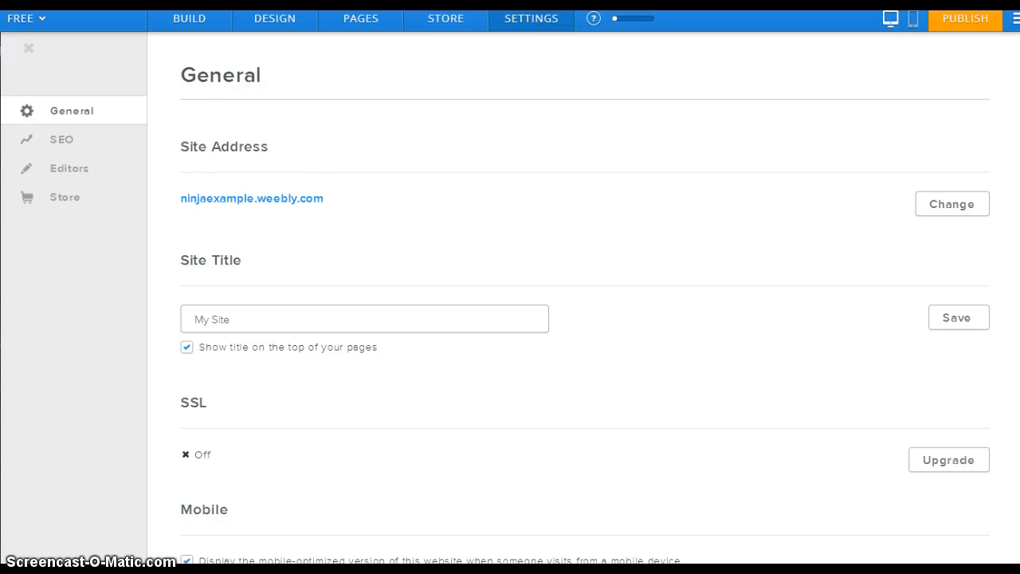
On the Home page, replace the site title with the teacher's name followed by "Homepage".
left_click(203, 24)
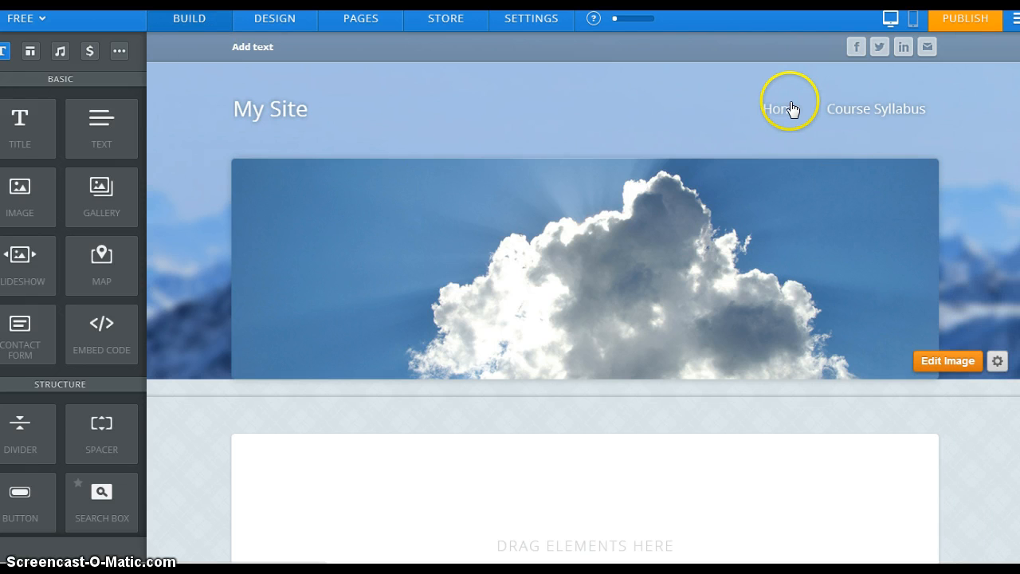
left_click(790, 105)
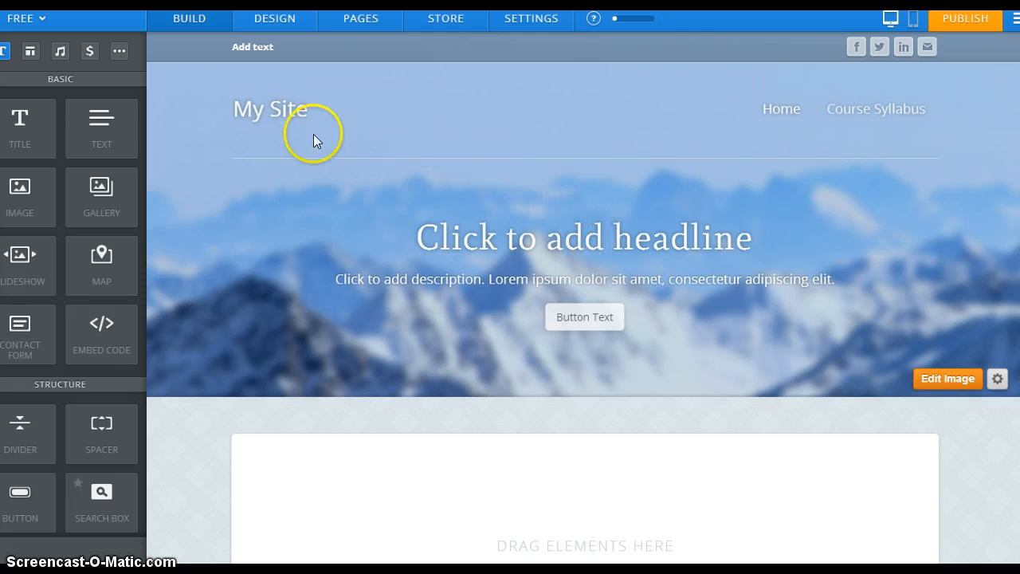
mouse_move(278, 108)
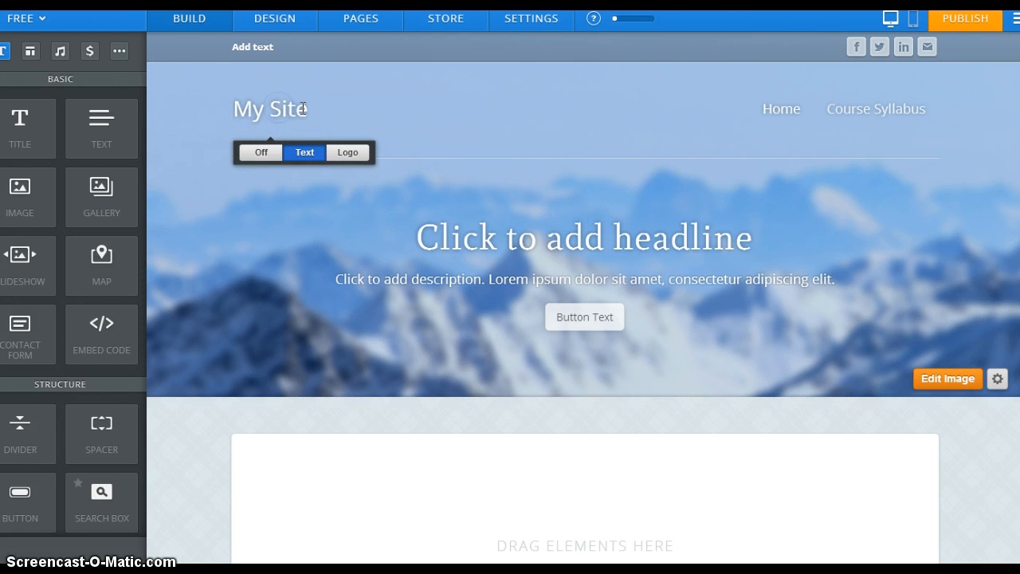
left_click_drag(305, 108, 239, 109)
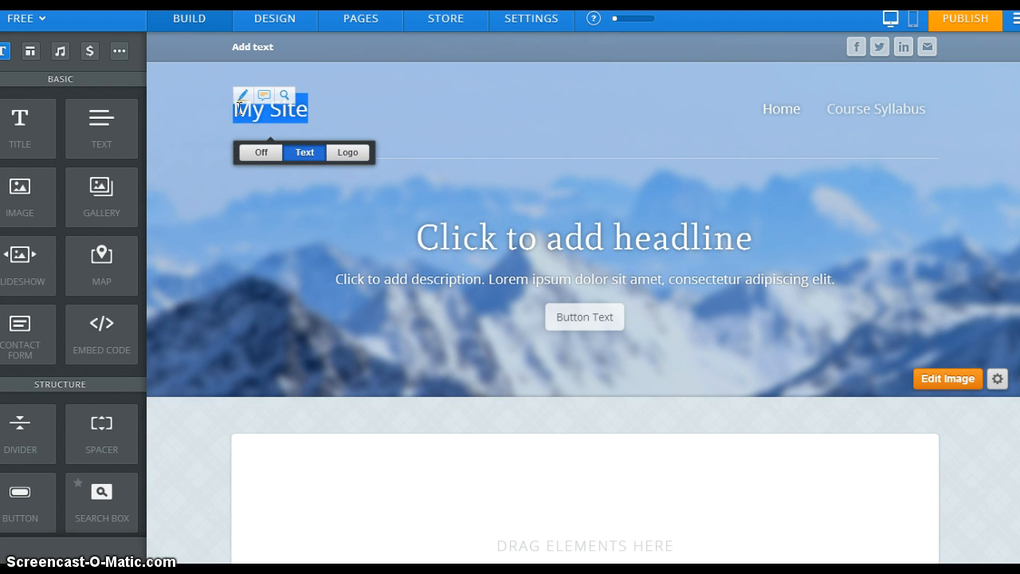
type("Mrs. Garman's Homepage")
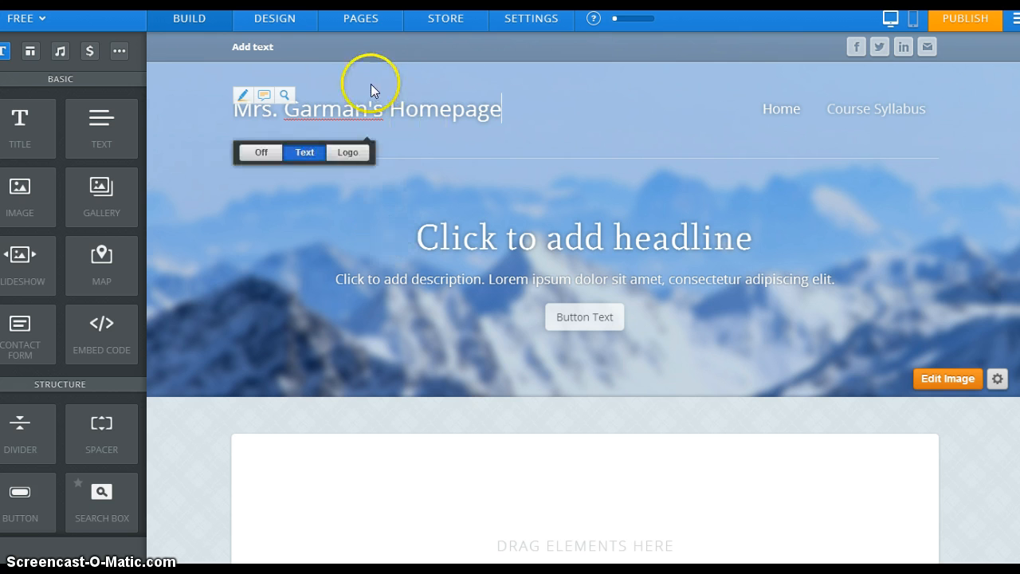
left_click(580, 117)
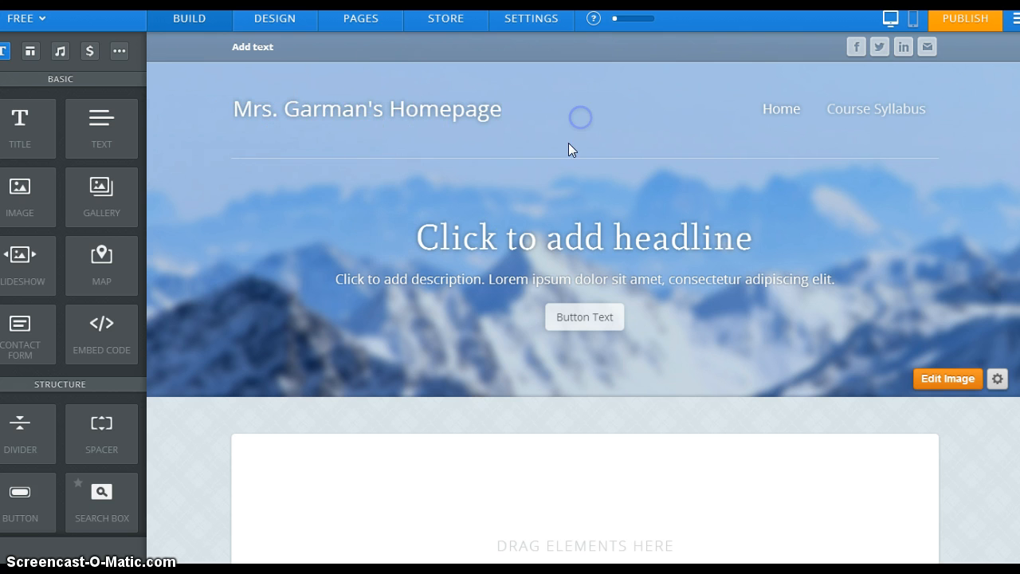
Replace the Home page headline with "Example" and look at its text colour and alignment options.
left_click(536, 241)
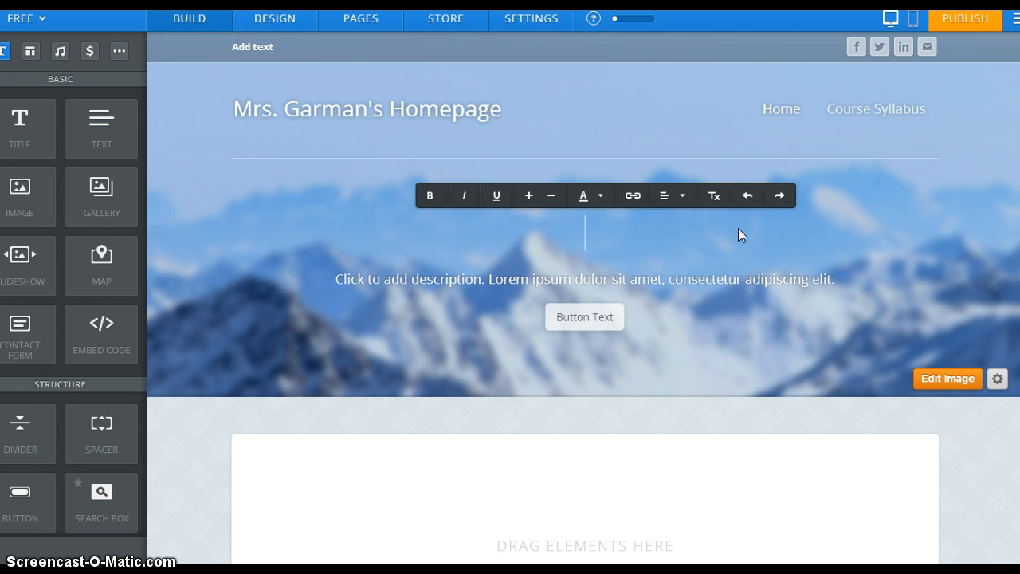
type("Example")
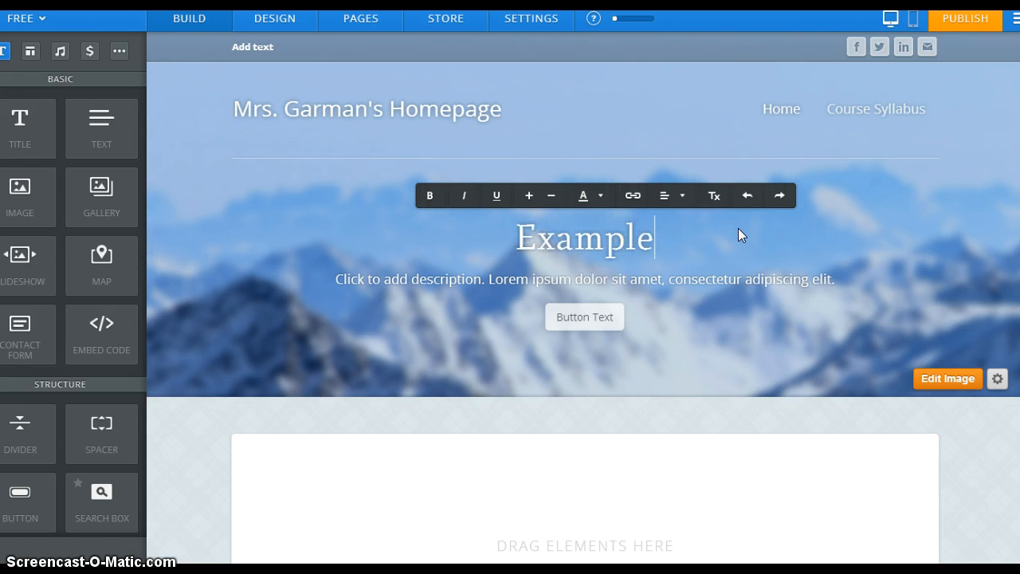
left_click(600, 198)
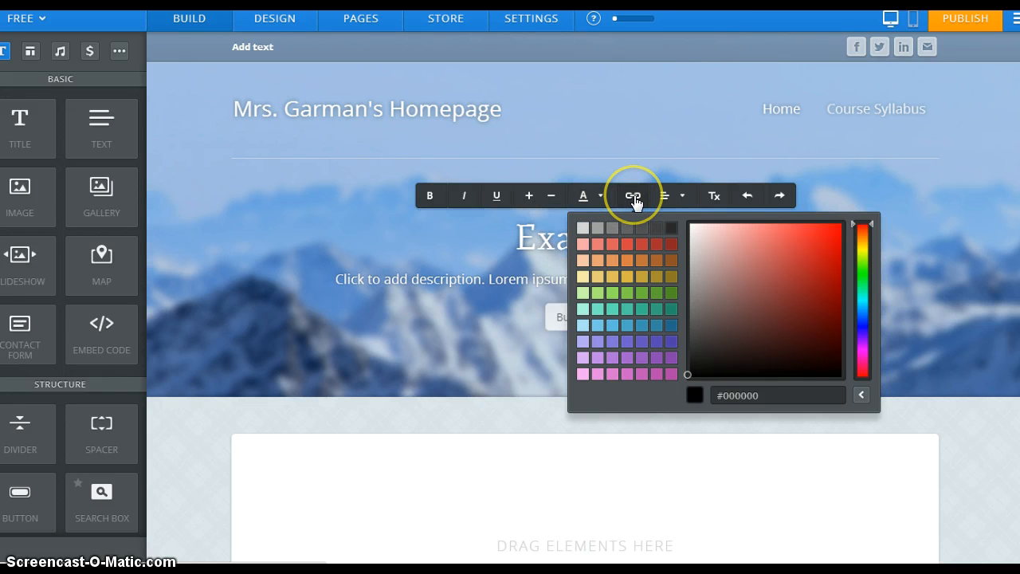
left_click(478, 258)
left_click_drag(656, 233, 517, 238)
left_click(587, 232)
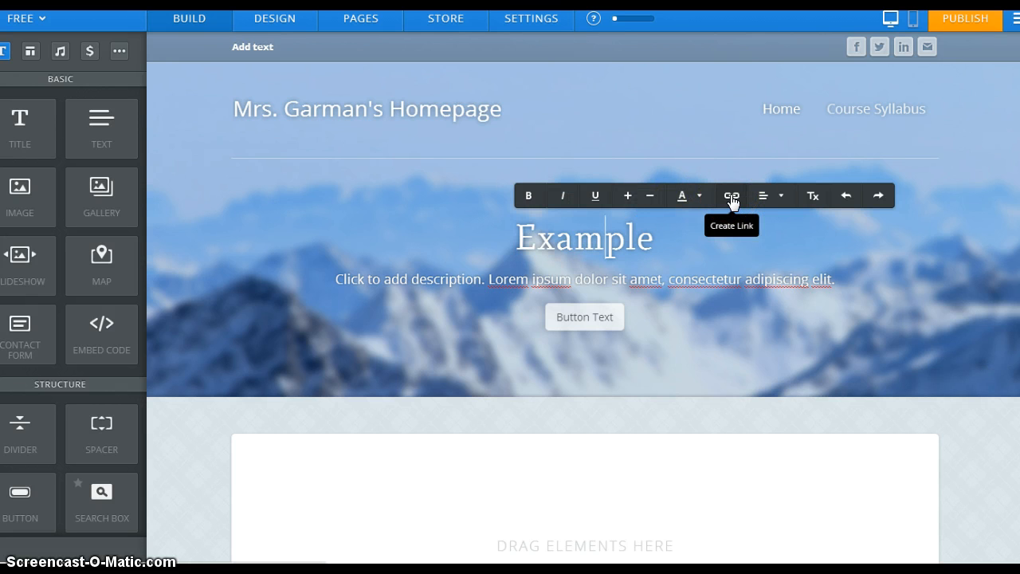
left_click(763, 196)
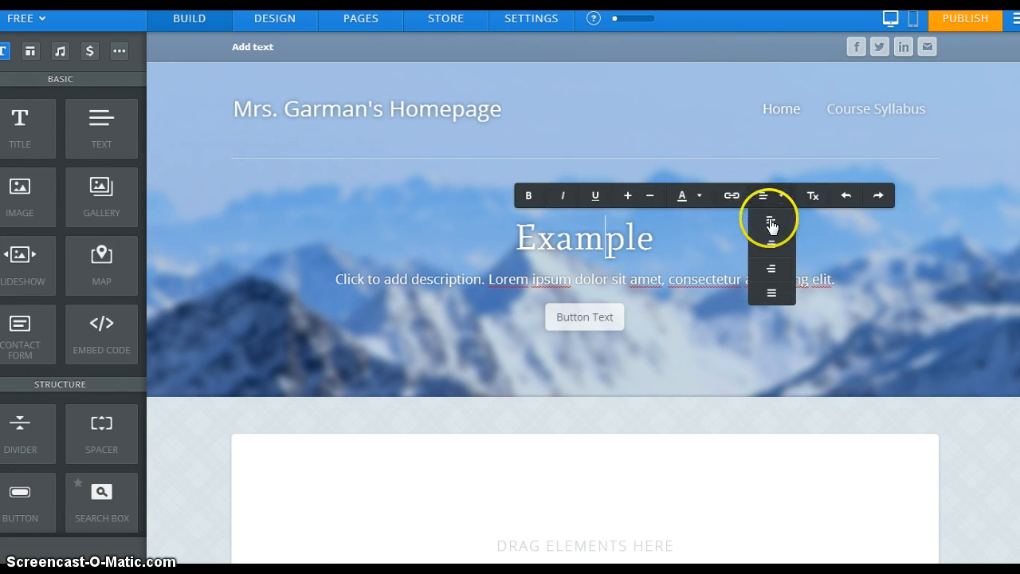
left_click(769, 203)
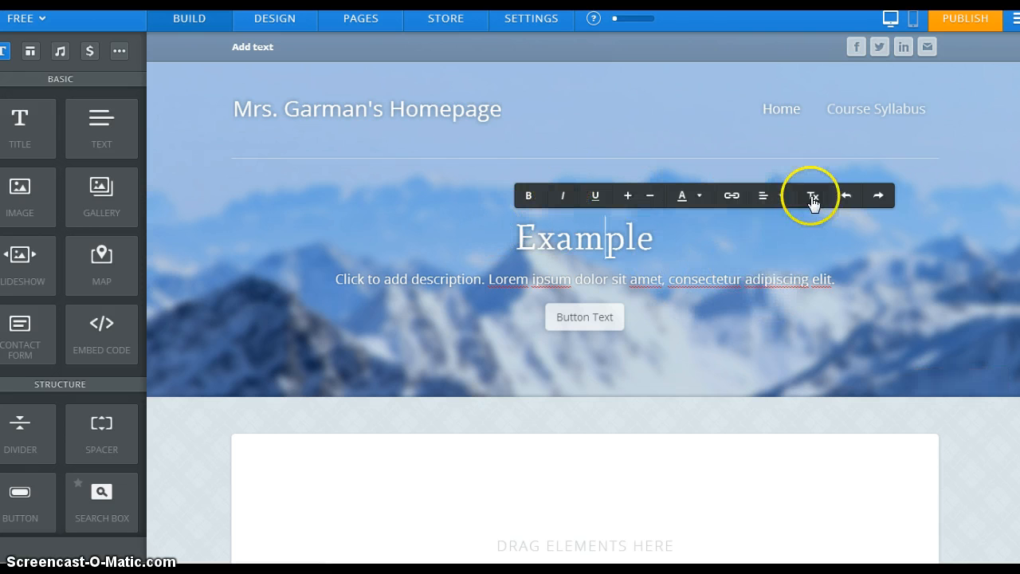
Examine the banner button's options and the kinds of destination it can link to.
left_click(580, 317)
left_click(632, 165)
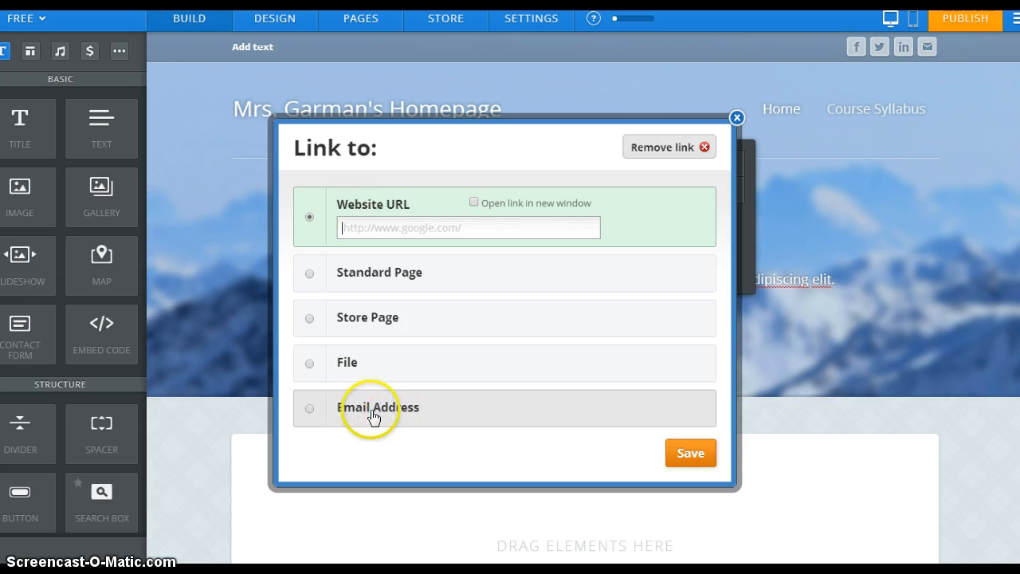
left_click(686, 451)
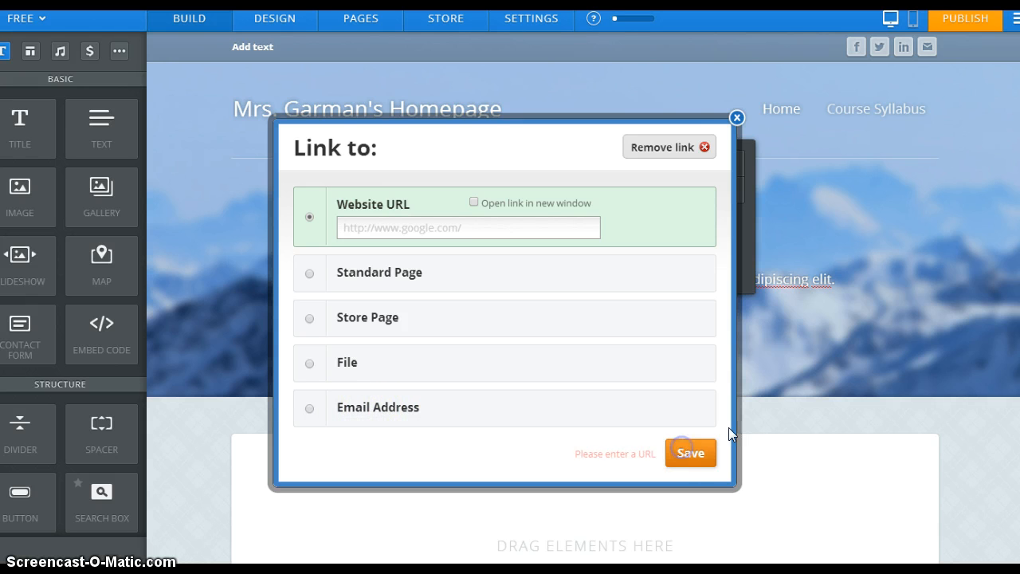
left_click(737, 117)
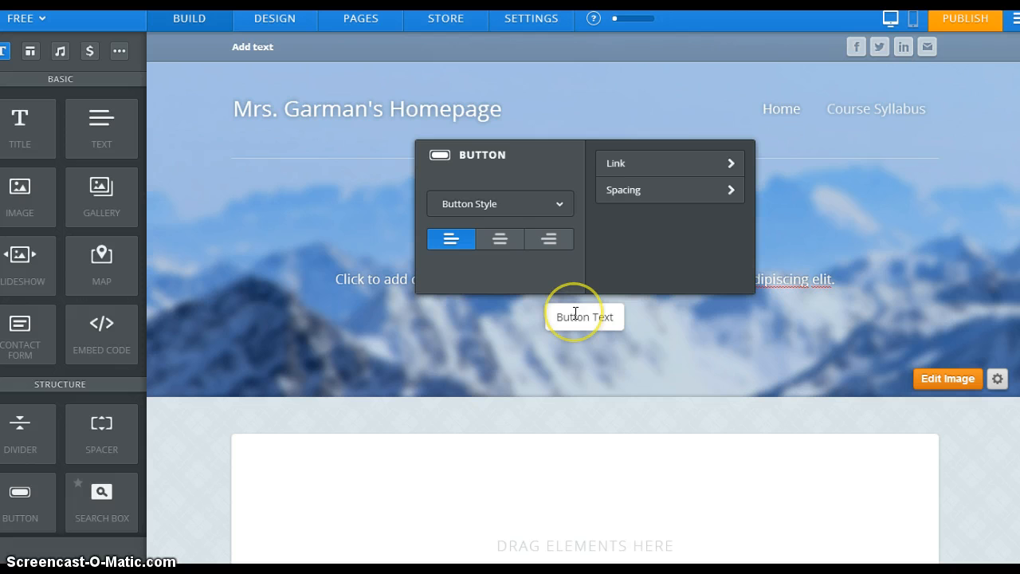
Label the banner button "Email me" and link it to the teacher's email address.
left_click_drag(620, 312, 531, 319)
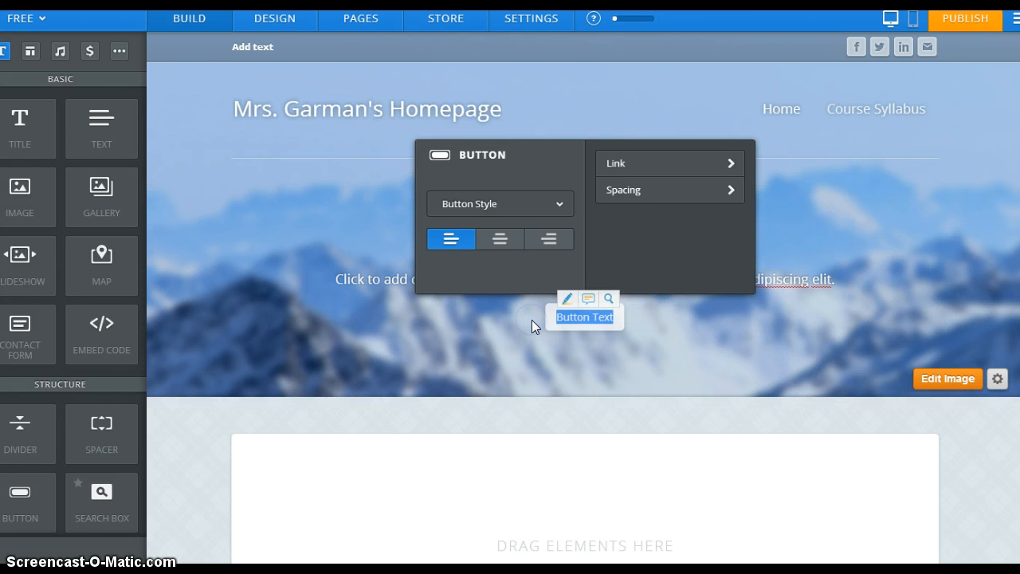
type("Email me")
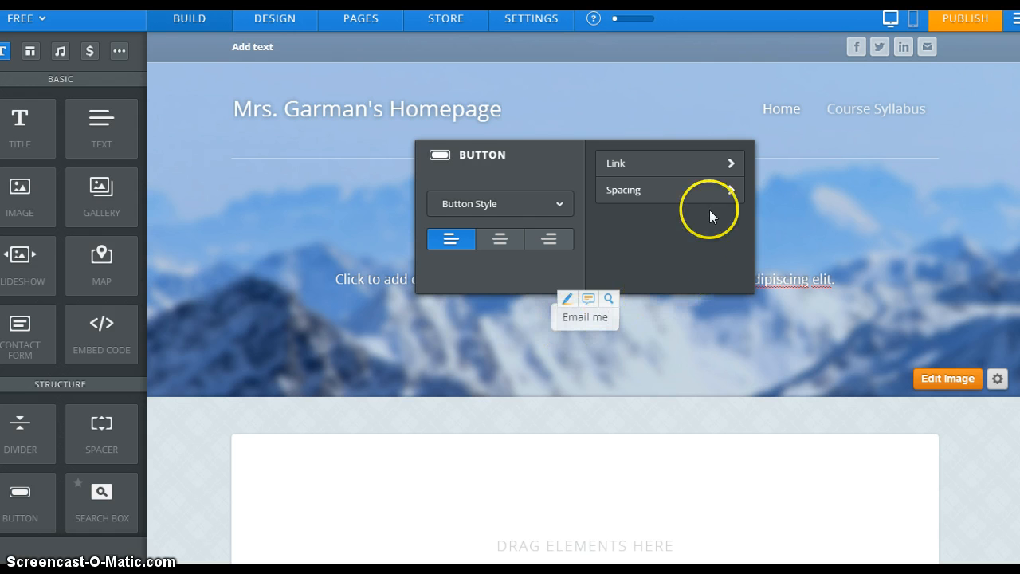
left_click(707, 163)
left_click(362, 397)
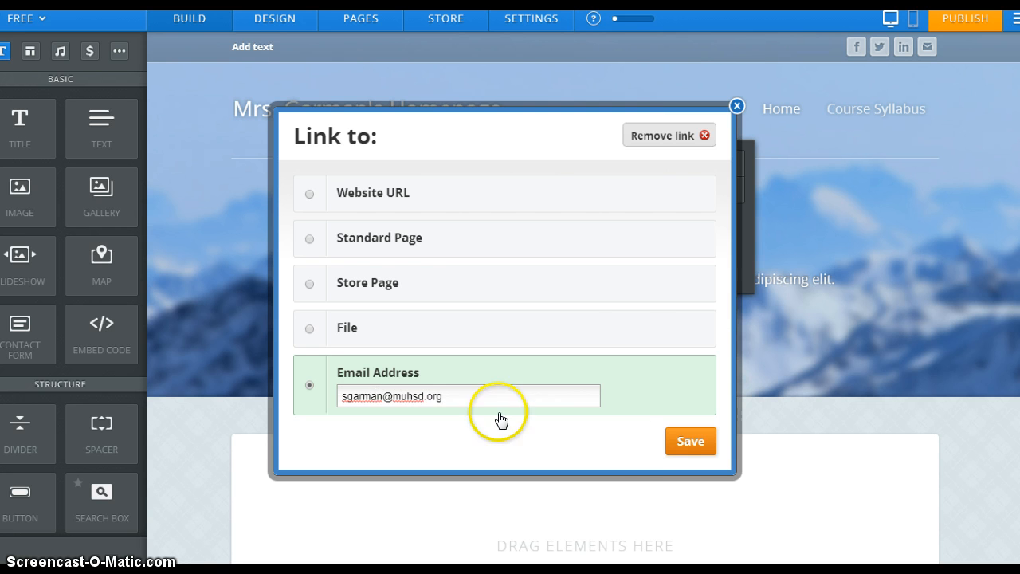
left_click(690, 444)
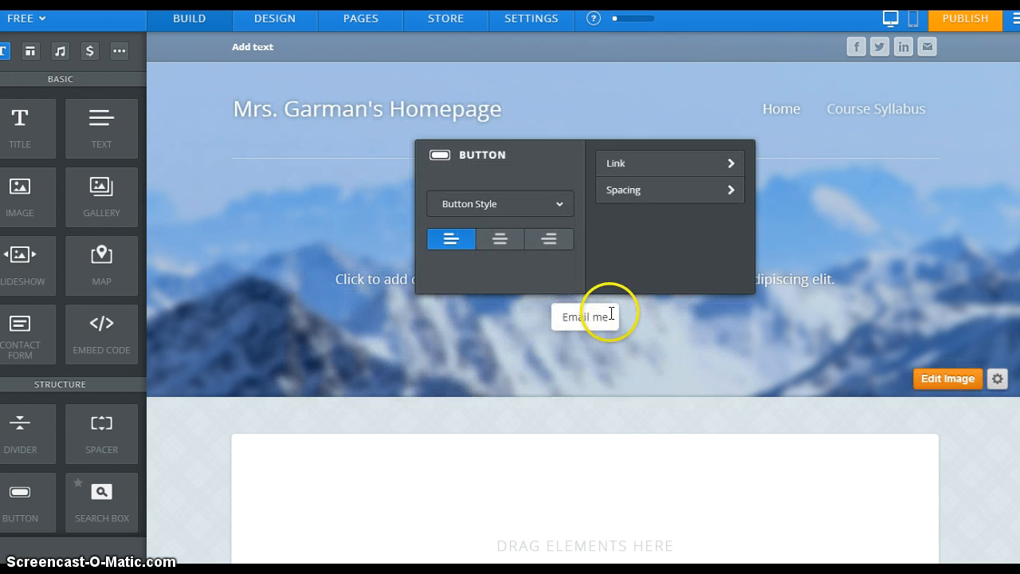
left_click(889, 136)
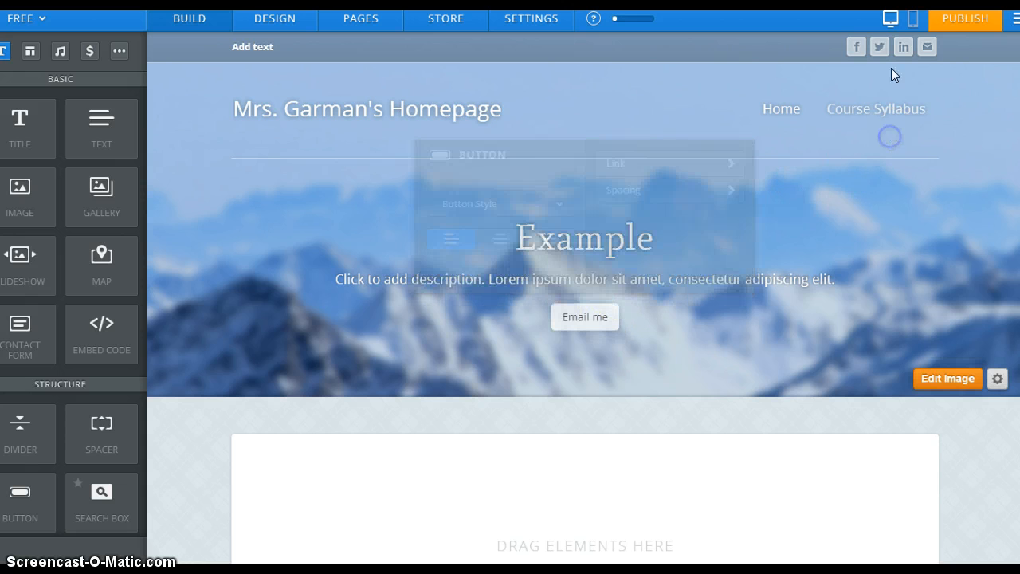
Remove the Facebook, Twitter, LinkedIn and email icons from the page header.
left_click(924, 47)
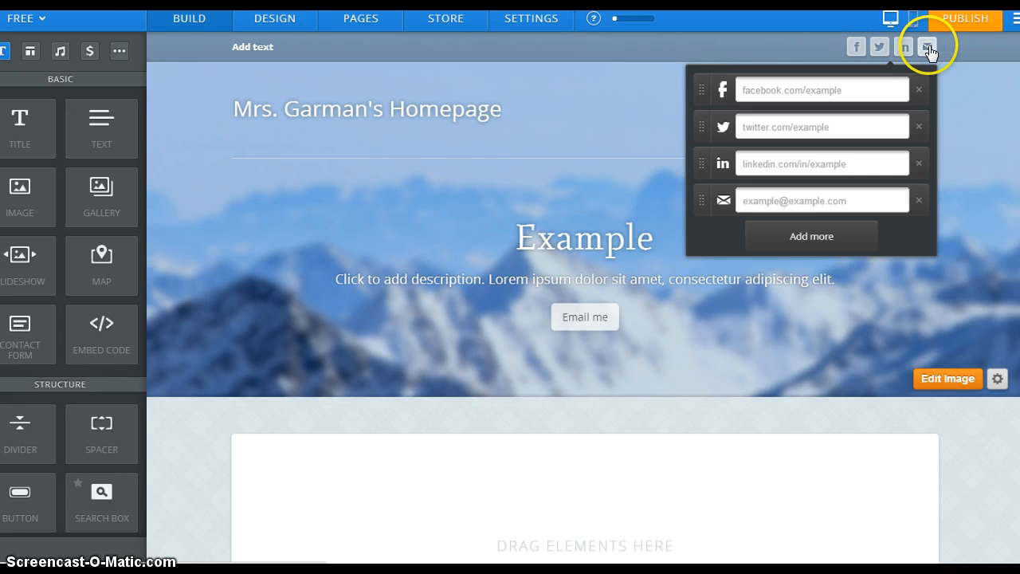
left_click(836, 45)
left_click(856, 46)
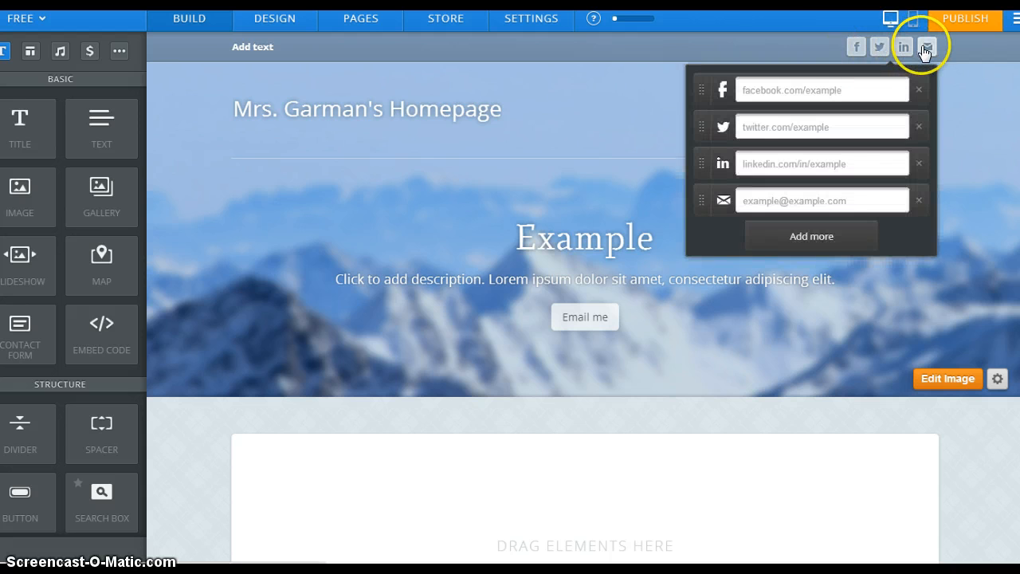
left_click(919, 90)
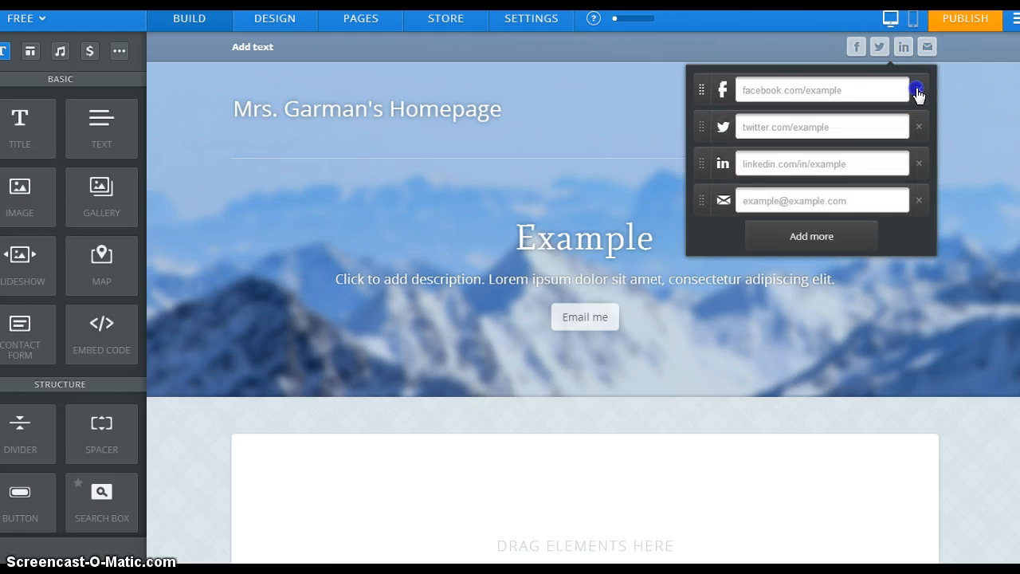
left_click(919, 90)
left_click(919, 90)
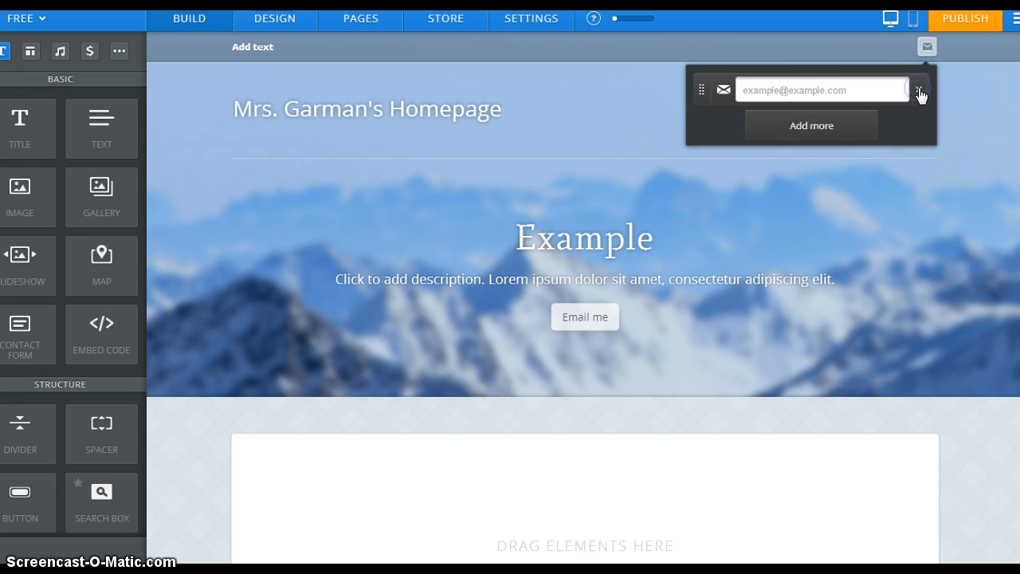
left_click(919, 90)
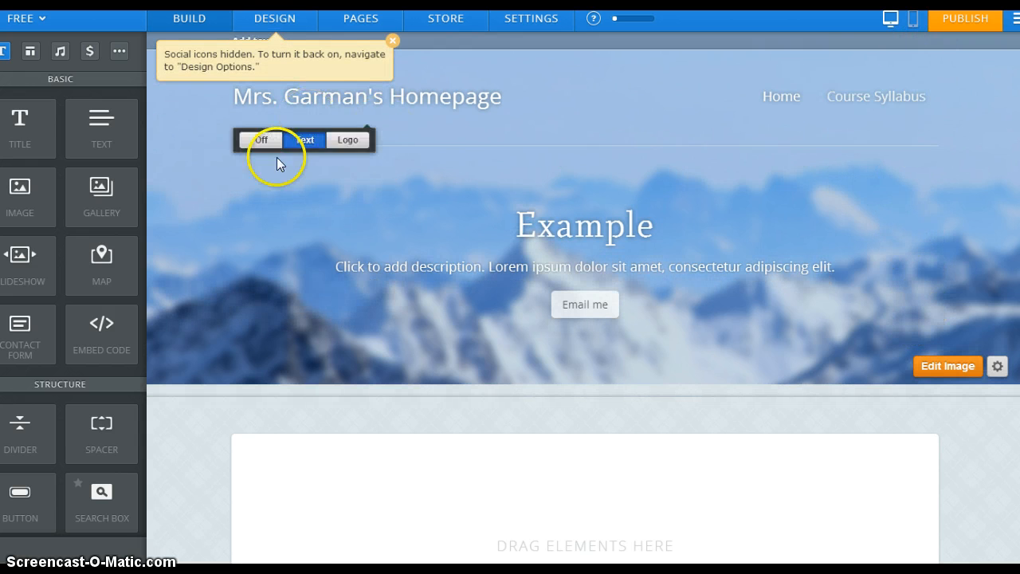
Look through the available background images and categories for the Home page banner without replacing the current image.
left_click(940, 368)
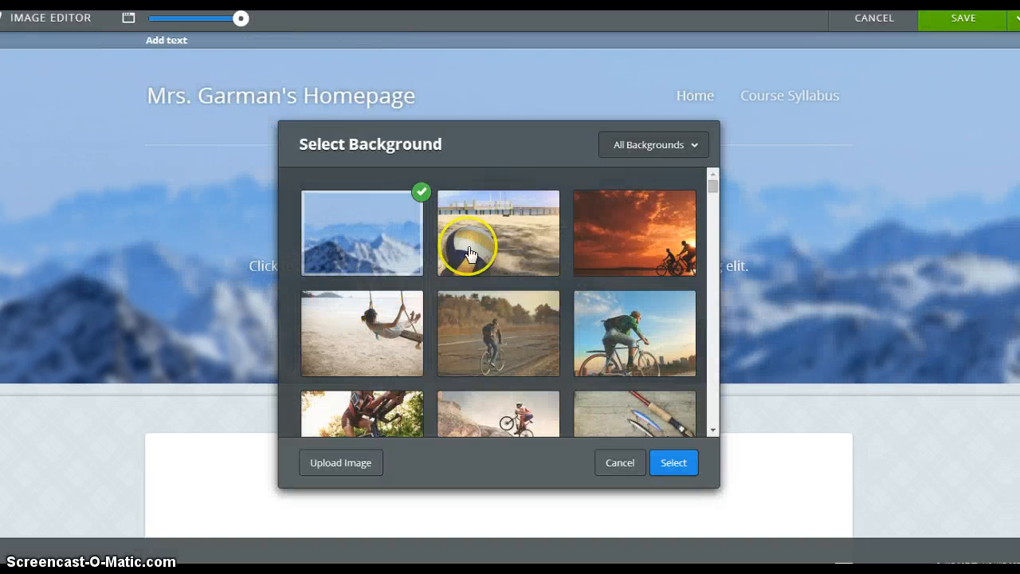
left_click_drag(712, 184, 709, 416)
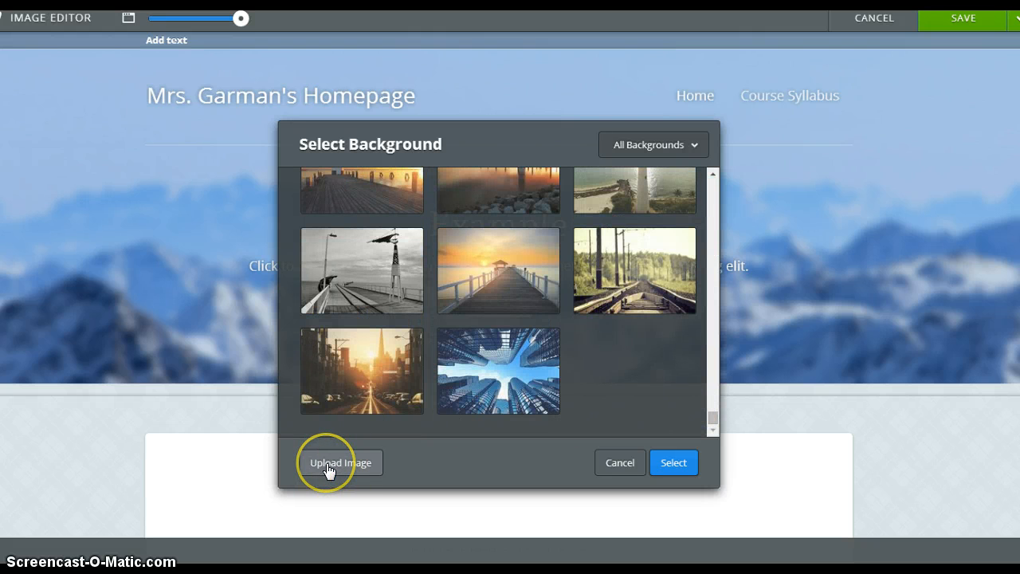
left_click(691, 147)
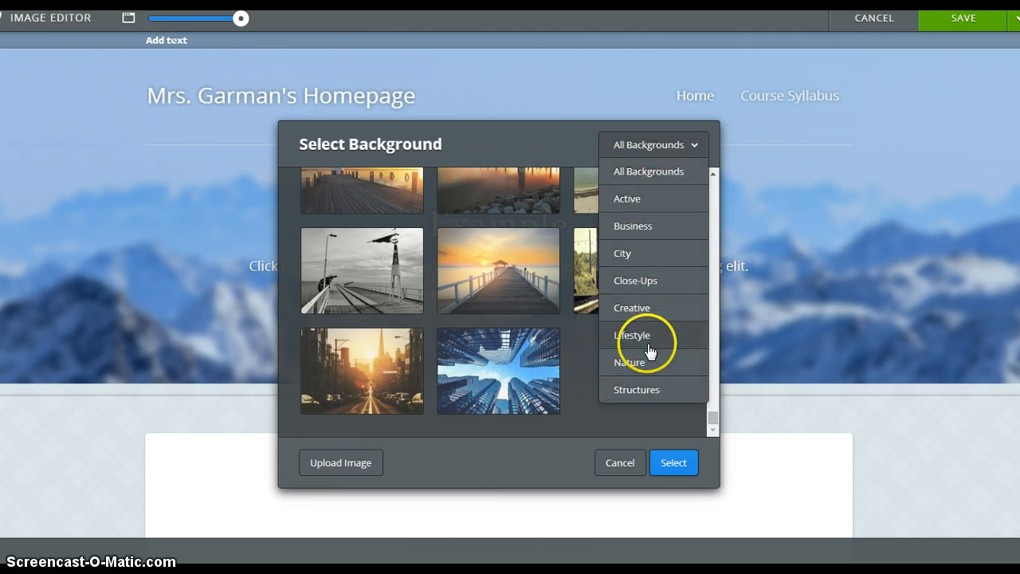
left_click(619, 464)
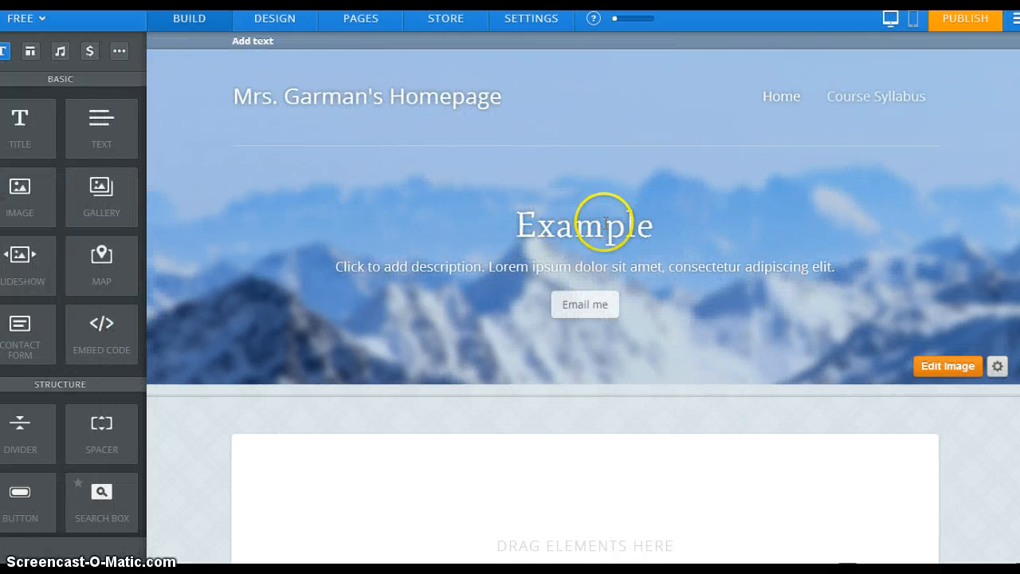
Add a title element reading "All about the course" to the empty content area of the Home page.
scroll(654, 269, "down", 3)
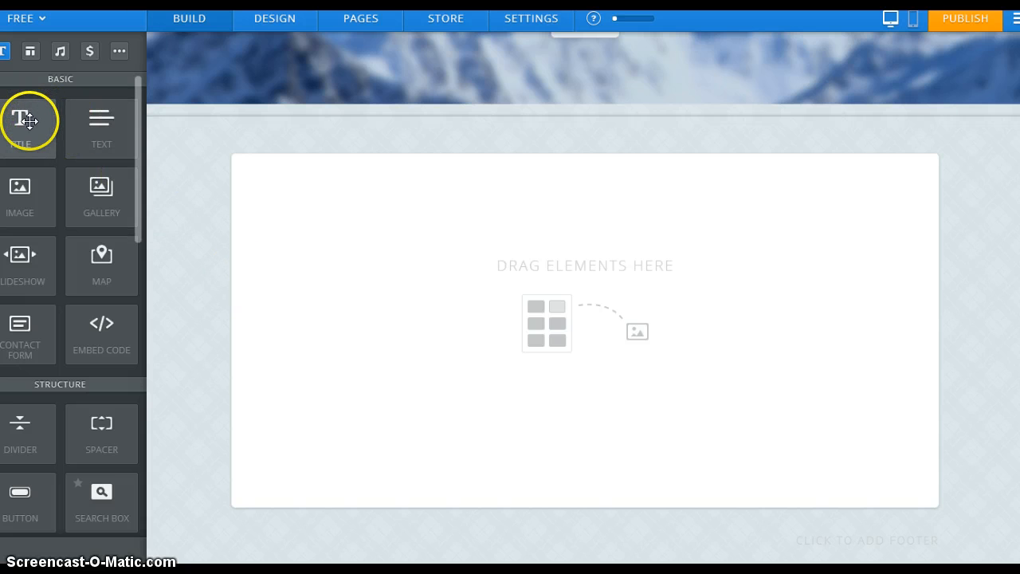
left_click_drag(30, 120, 336, 205)
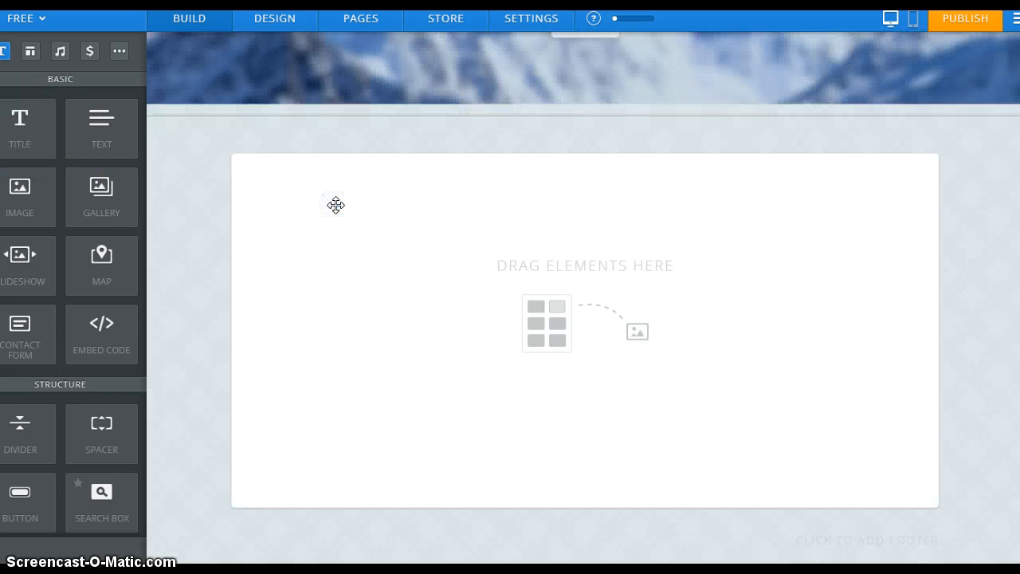
left_click(370, 205)
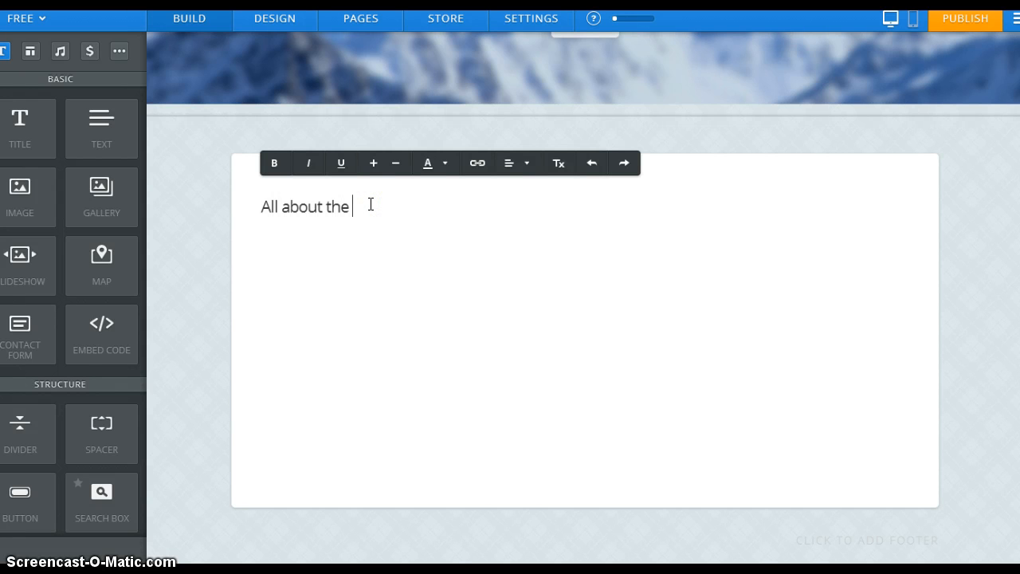
Add a text element under the "All about the course" title reading "This is the course...".
left_click_drag(109, 119, 319, 261)
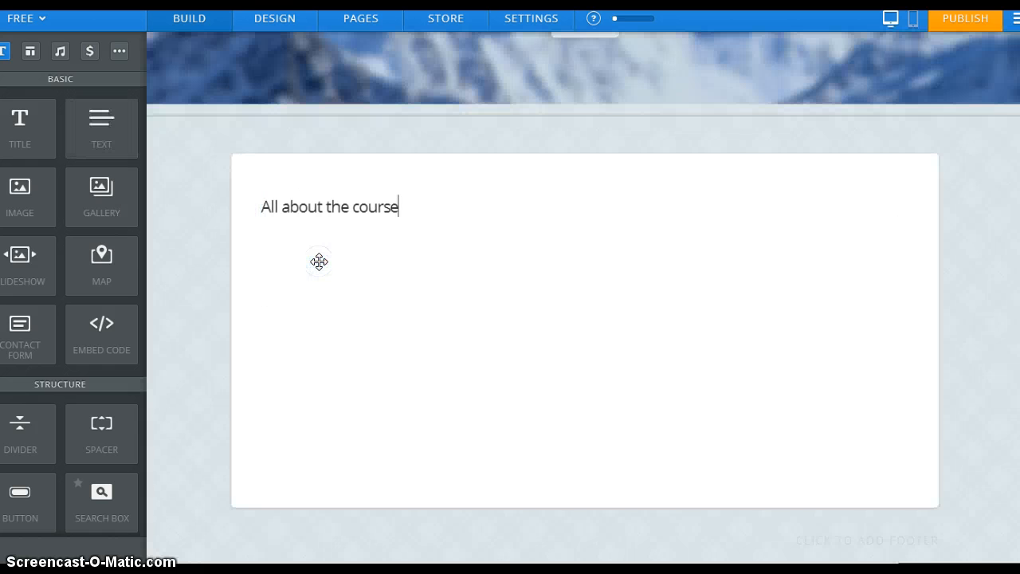
left_click(318, 247)
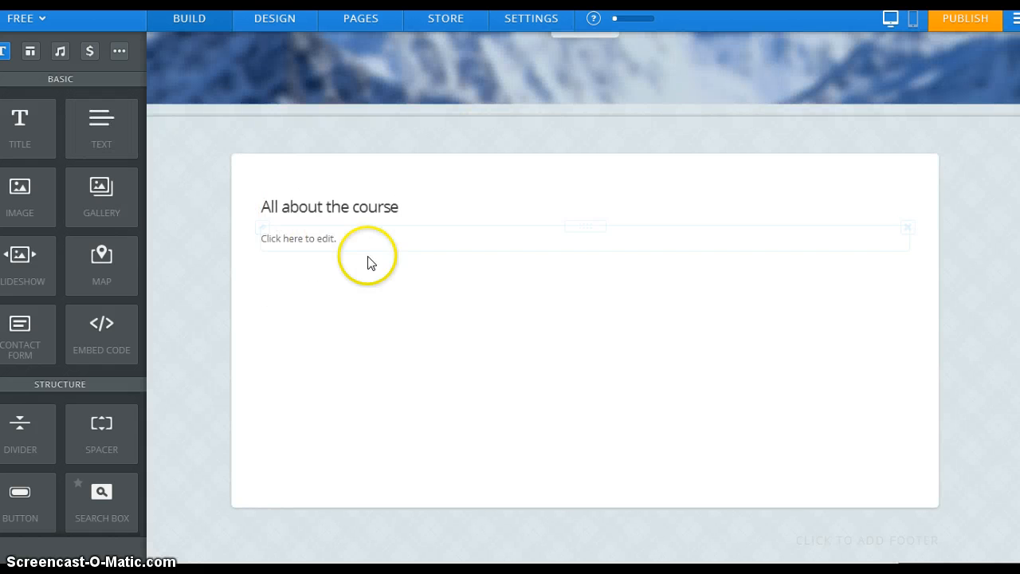
left_click(318, 243)
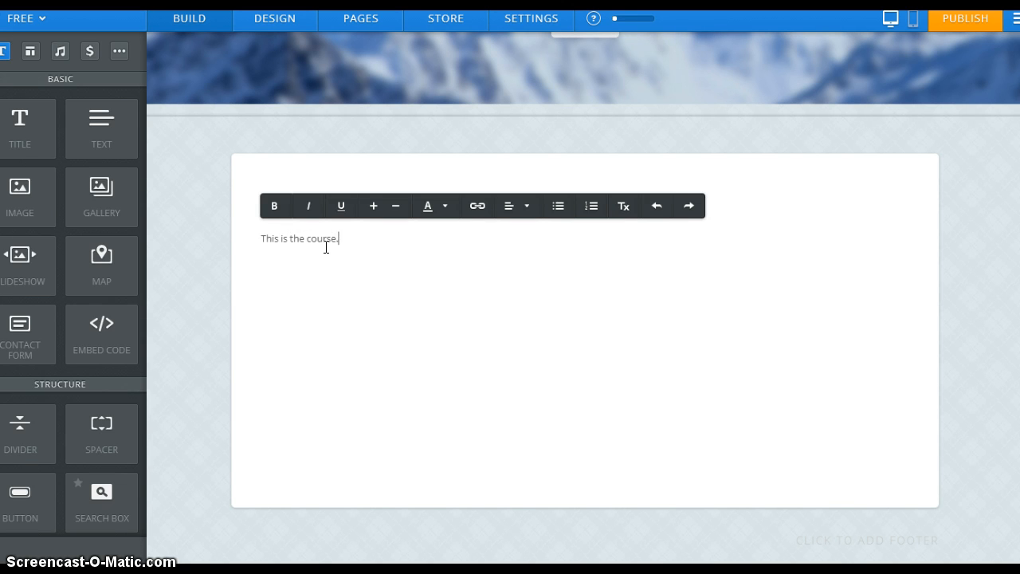
left_click(345, 336)
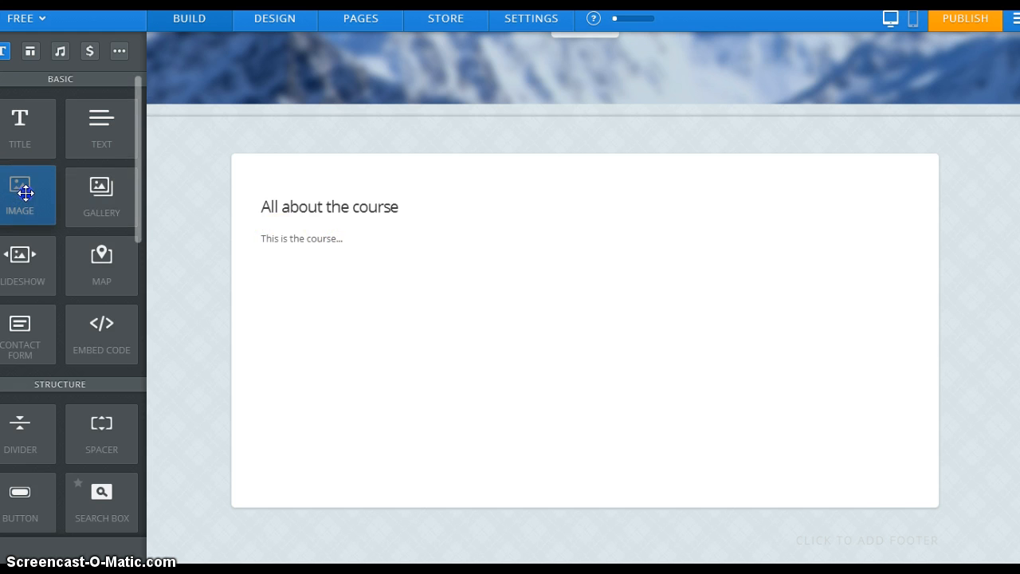
Insert the CFU picture from the computer as an image element and place it below the "This is the course..." text.
left_click_drag(25, 193, 252, 210)
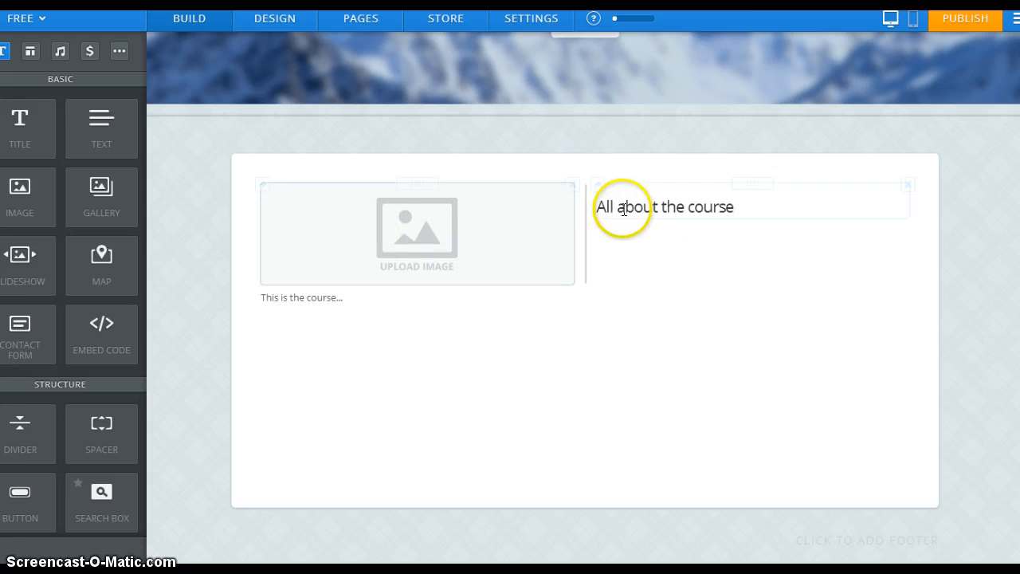
left_click(403, 232)
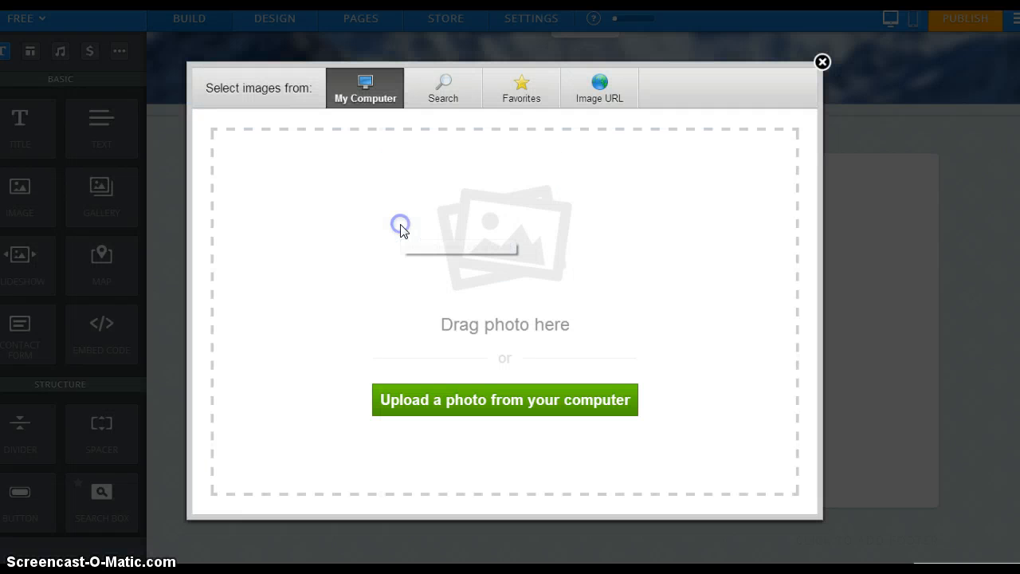
left_click(498, 402)
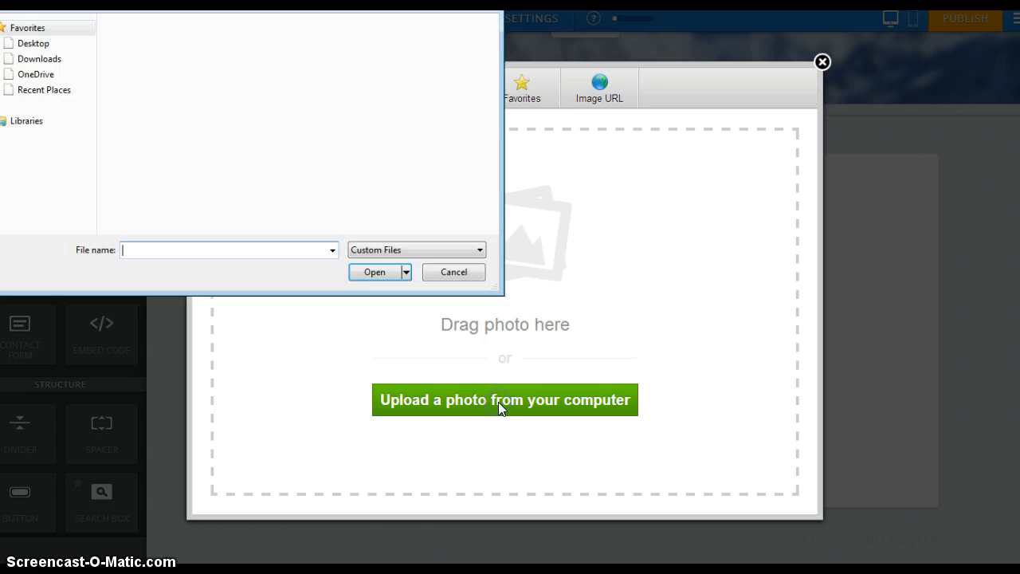
double_click(146, 140)
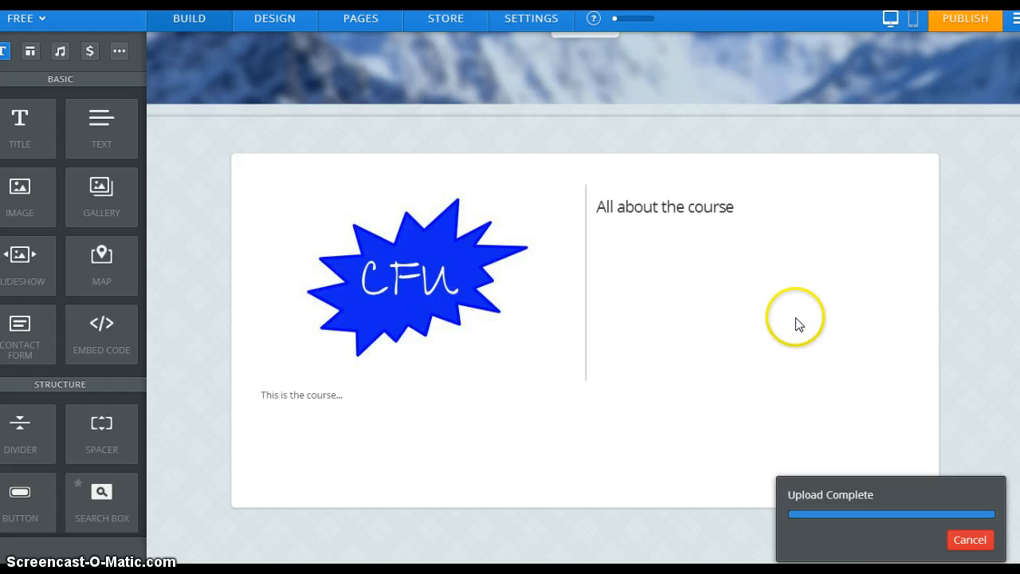
left_click_drag(369, 272, 788, 253)
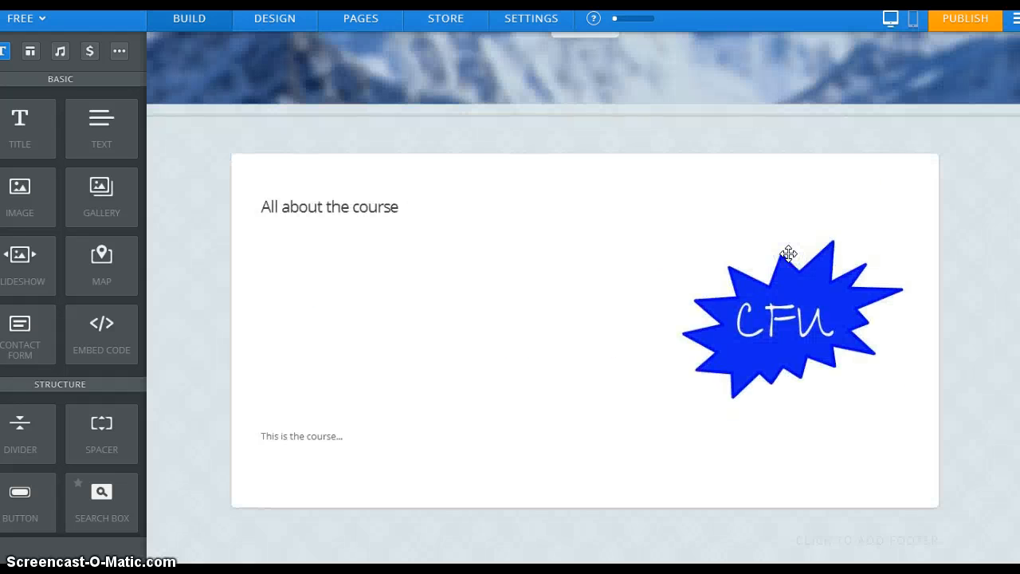
left_click_drag(740, 311, 420, 469)
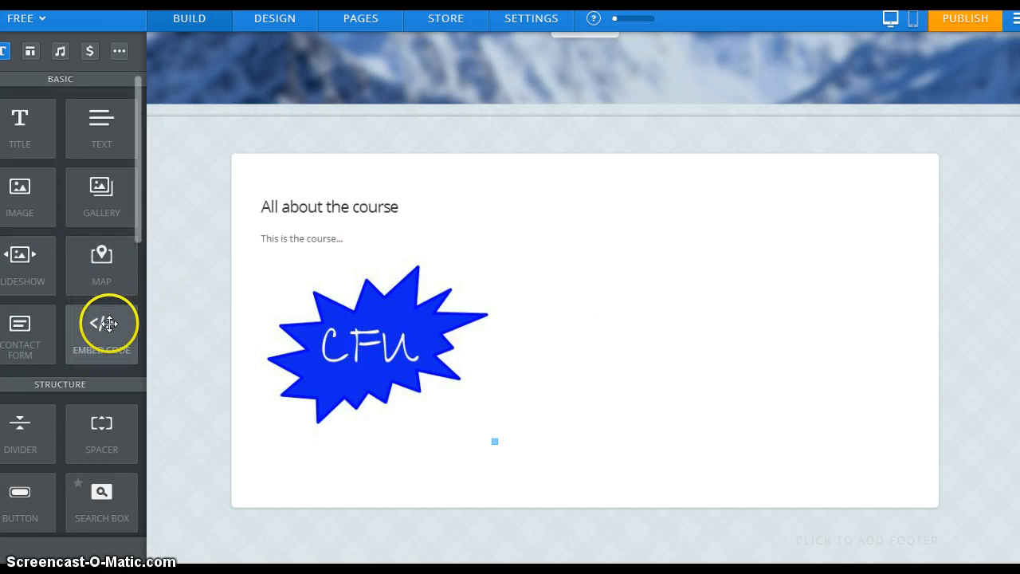
Add an embed code element below the CFU image and separate the two with a divider.
left_click_drag(104, 326, 467, 414)
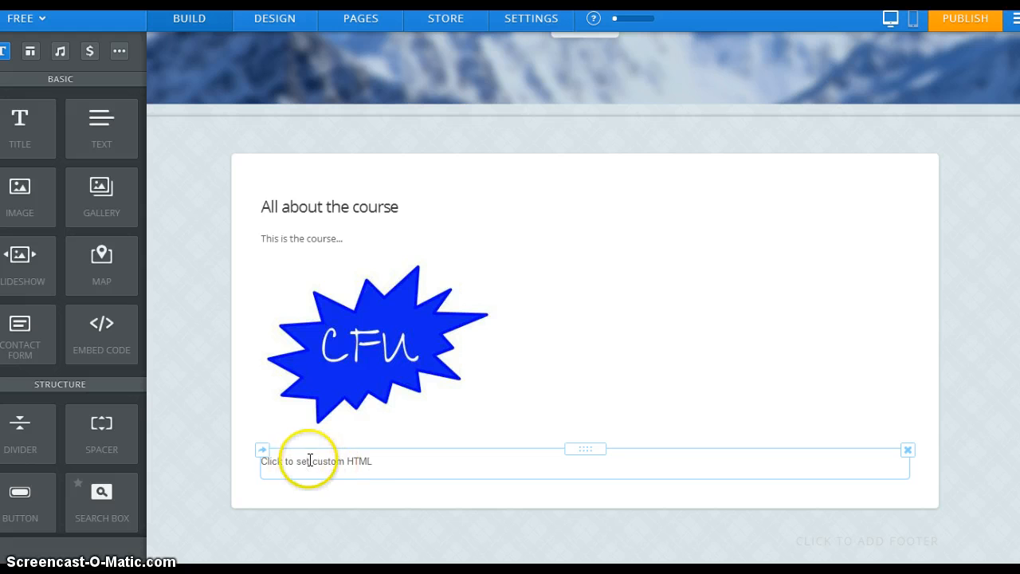
left_click(311, 461)
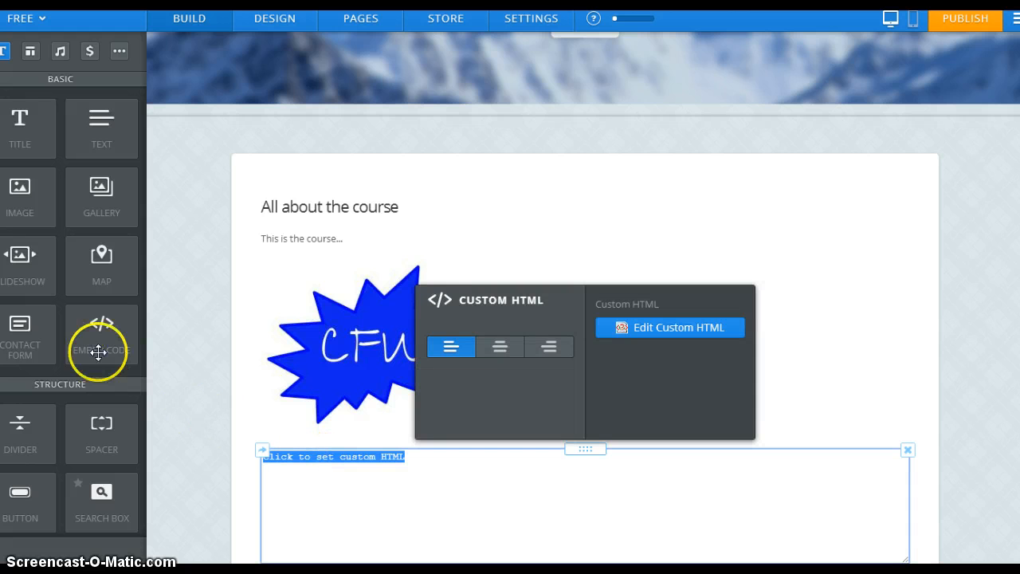
left_click_drag(136, 229, 141, 319)
left_click(8, 162)
left_click_drag(20, 166, 390, 409)
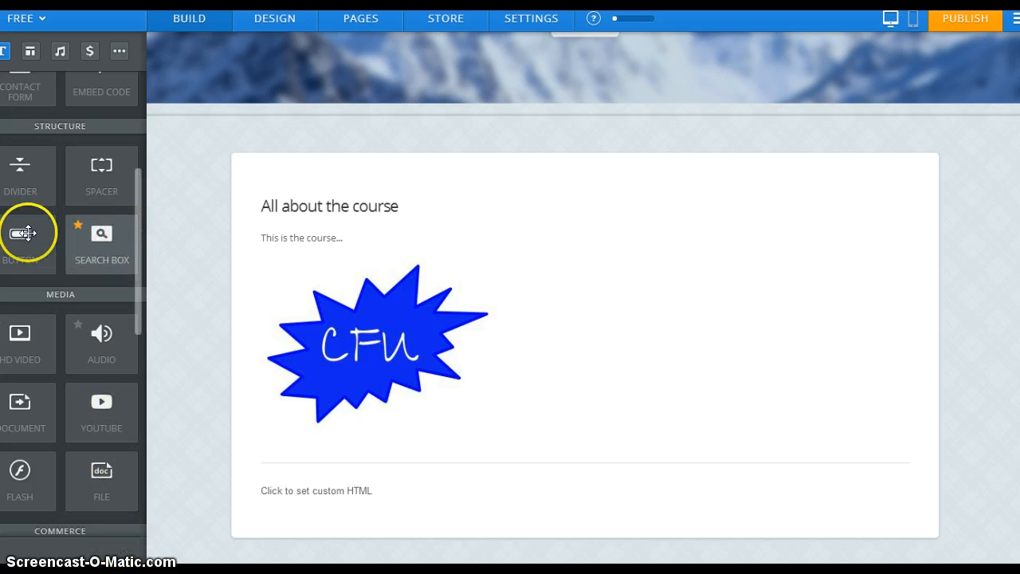
Add a button between the course text and the CFU image and bring up its style and link options.
left_click_drag(27, 233, 582, 244)
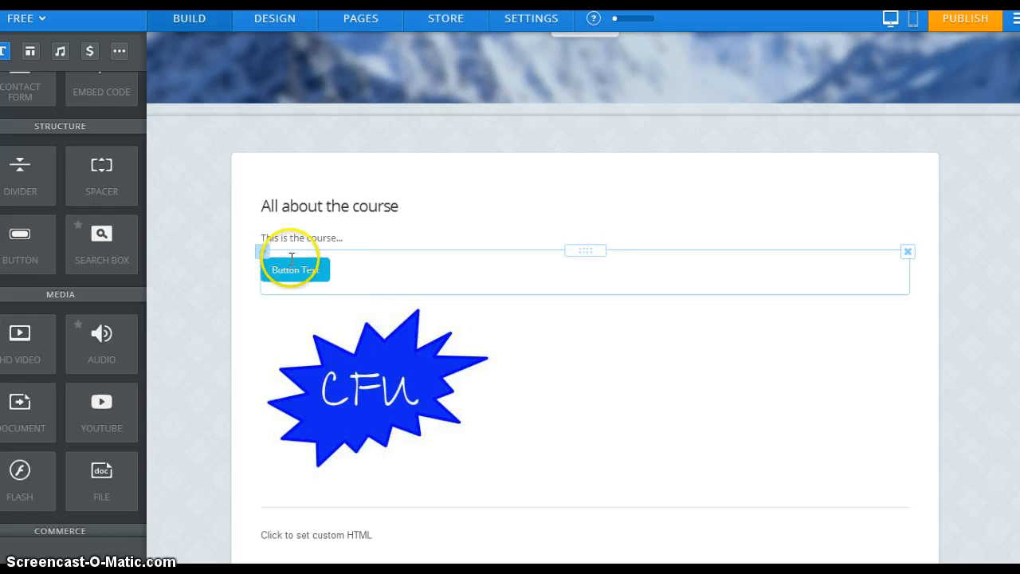
left_click(295, 270)
left_click(263, 270)
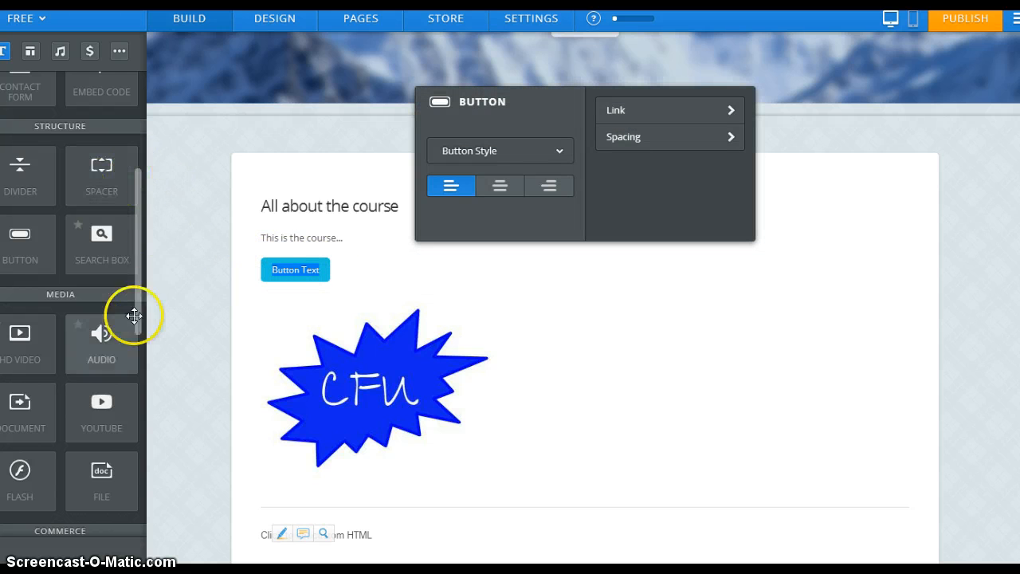
Add a second, unedited title on the same row before "All about the course" and a spacer between the course text and the button.
left_click_drag(101, 167, 422, 199)
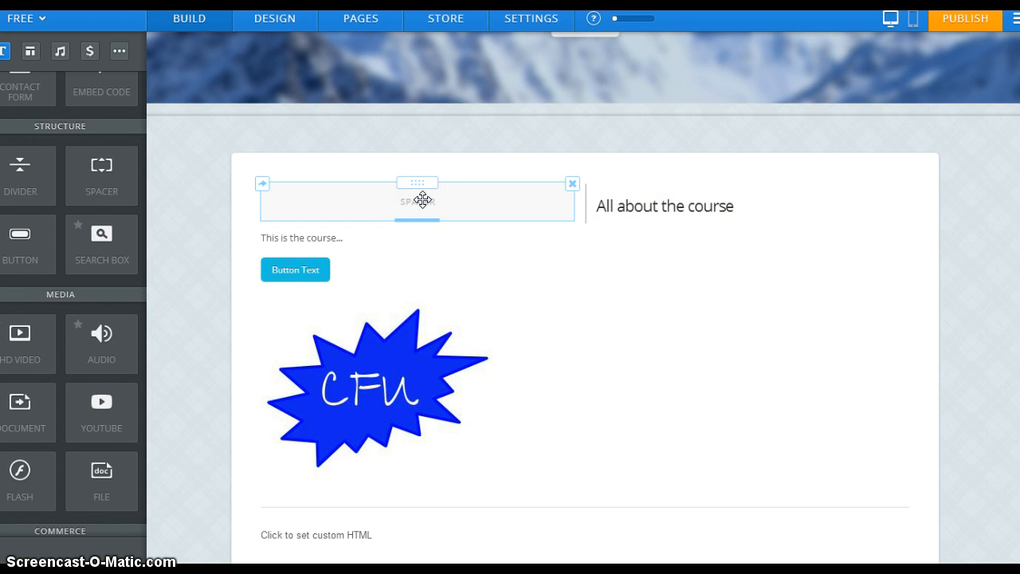
scroll(28, 151, "up", 3)
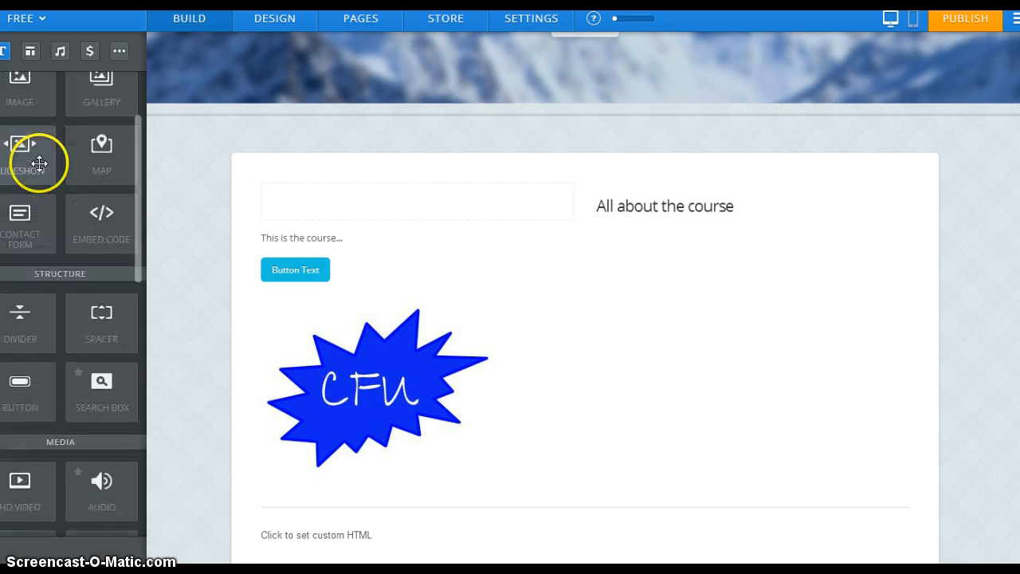
left_click_drag(27, 131, 311, 210)
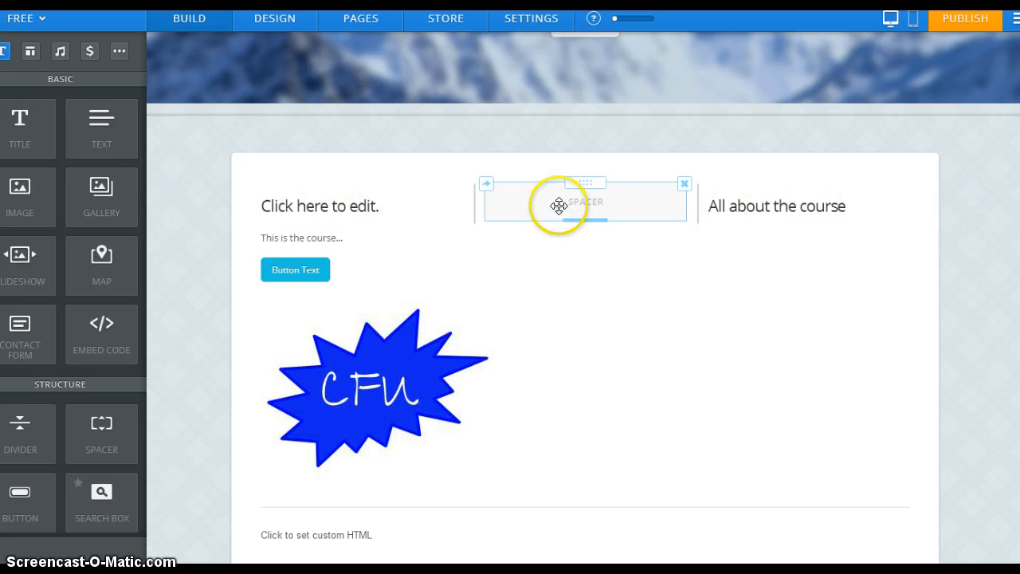
left_click_drag(577, 196, 499, 248)
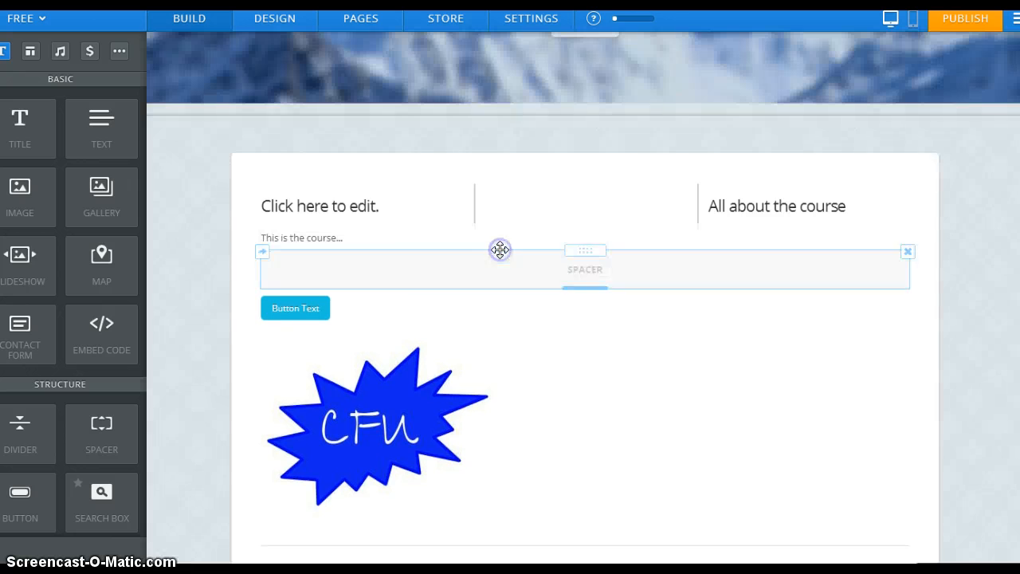
left_click(601, 248)
left_click(578, 257)
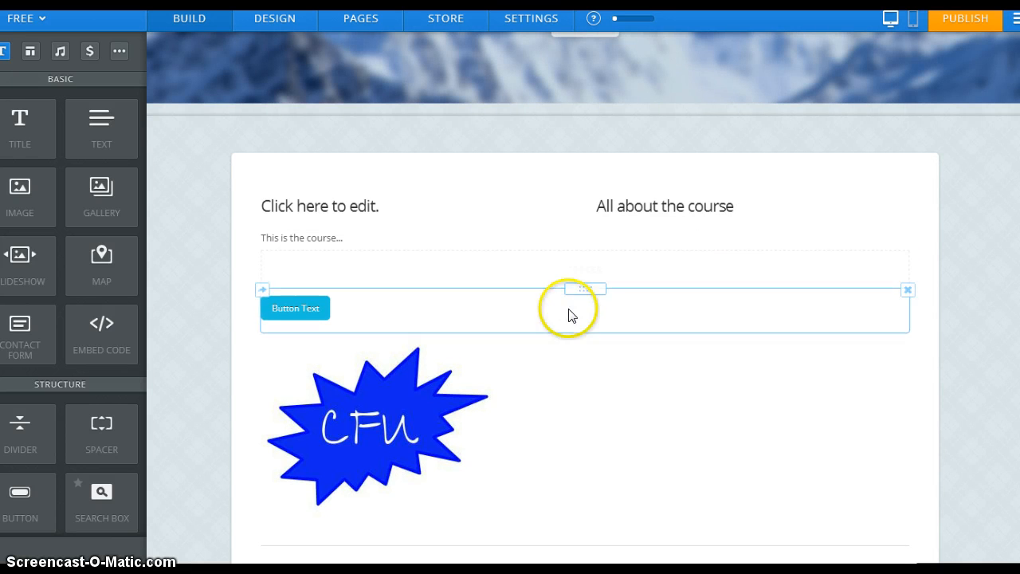
Look through the remaining media, commerce and other elements that can be added to the page.
scroll(82, 304, "down", 5)
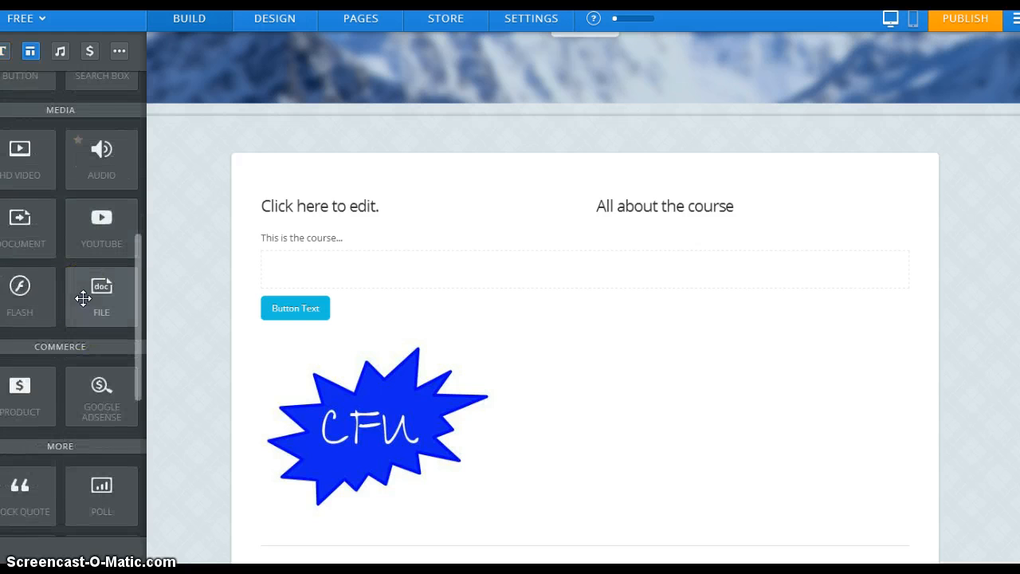
left_click_drag(98, 214, 99, 213)
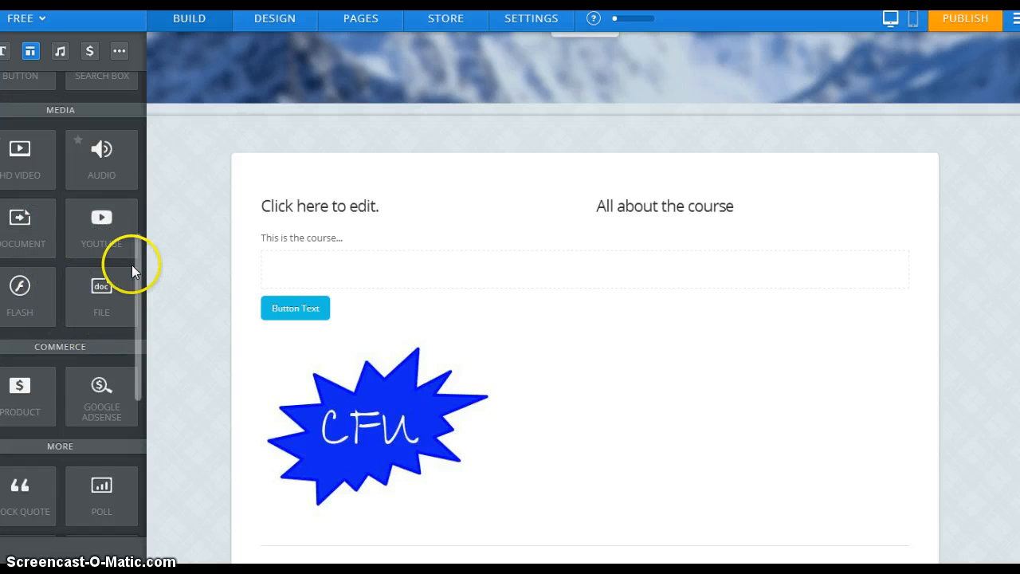
left_click_drag(139, 261, 151, 146)
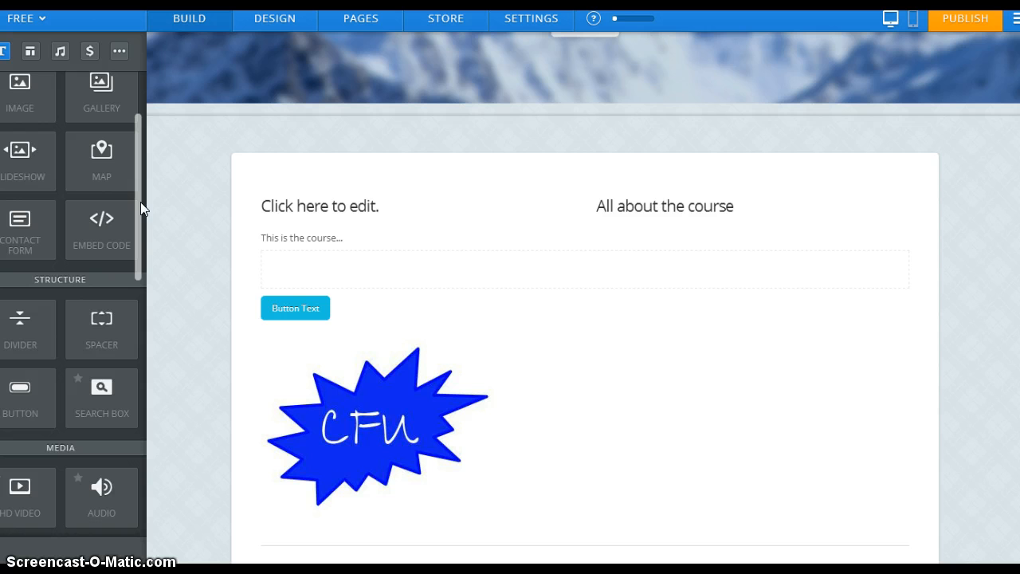
left_click_drag(104, 221, 151, 443)
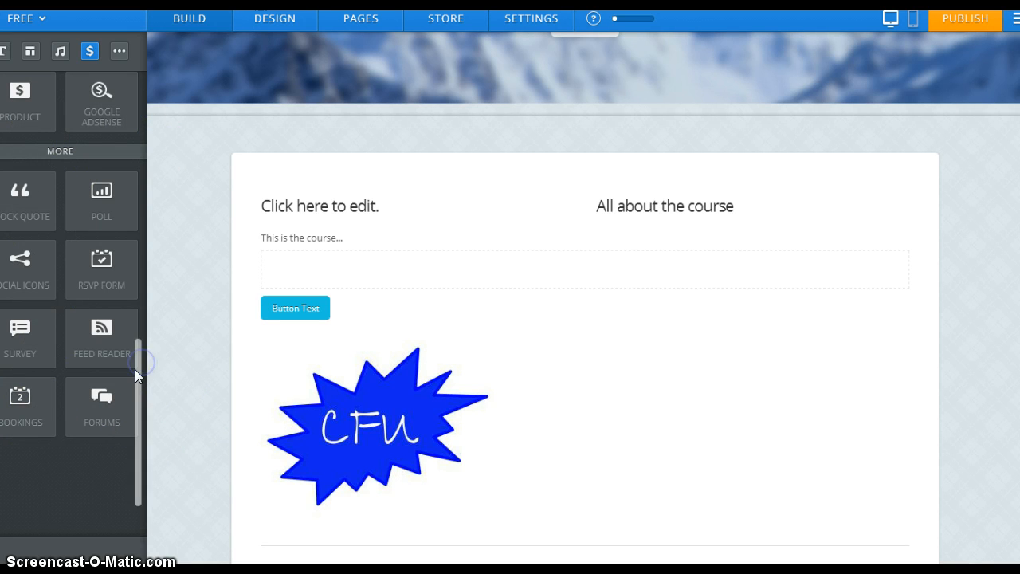
left_click_drag(135, 369, 157, 80)
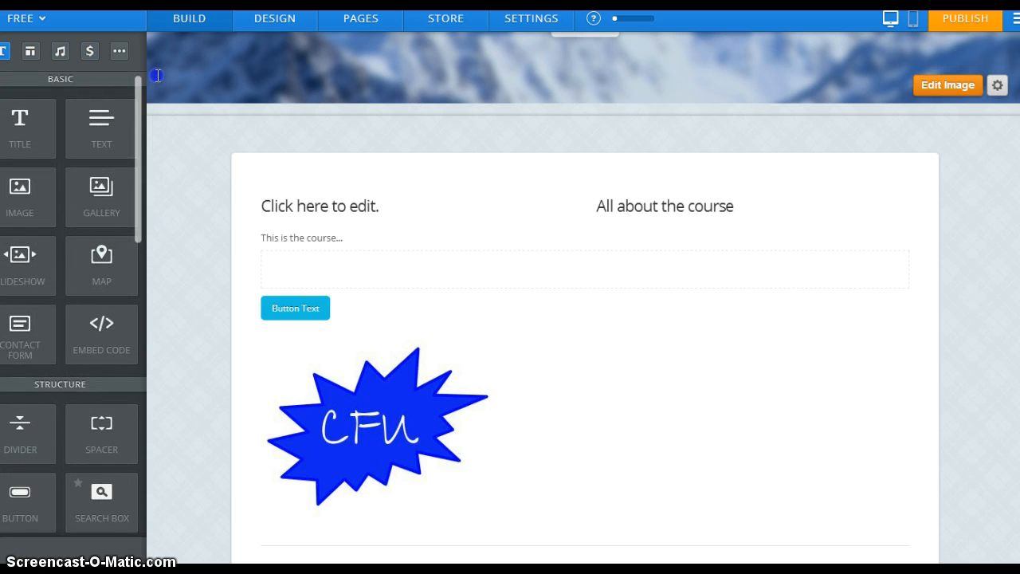
Publish the website to the Weebly subdomain ninjaexample.weebly.com.
scroll(531, 246, "up", 4)
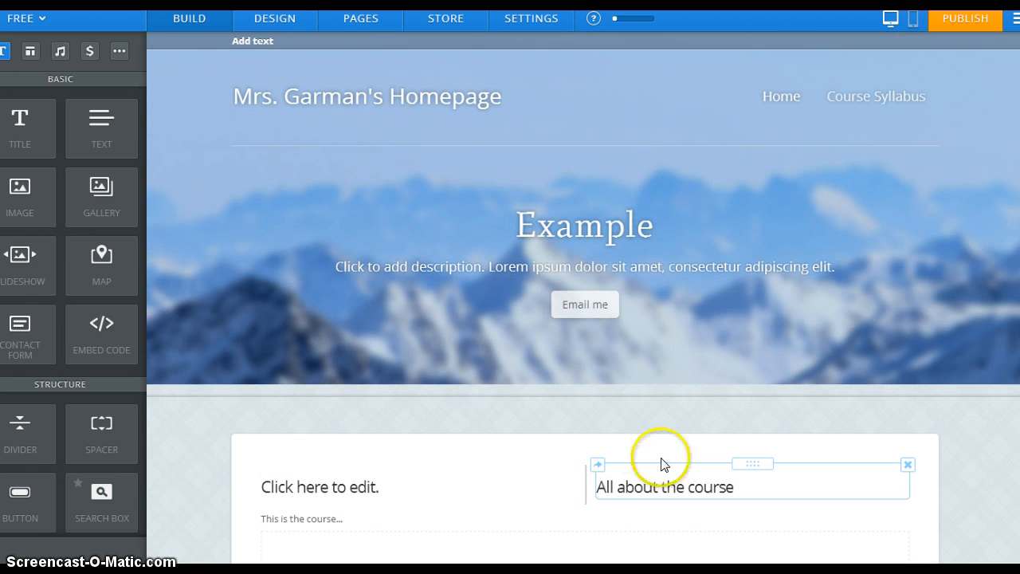
left_click(963, 24)
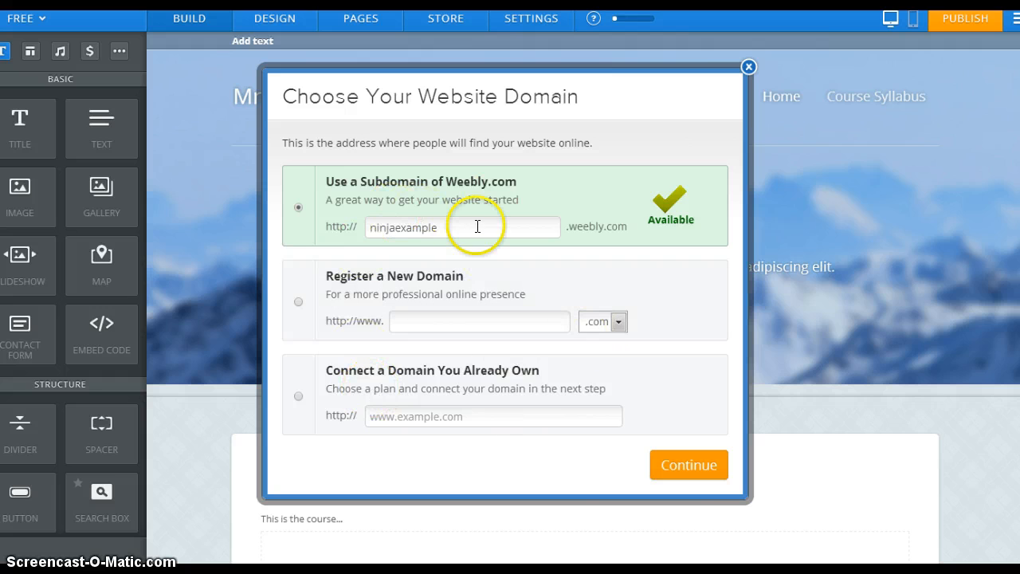
left_click(689, 467)
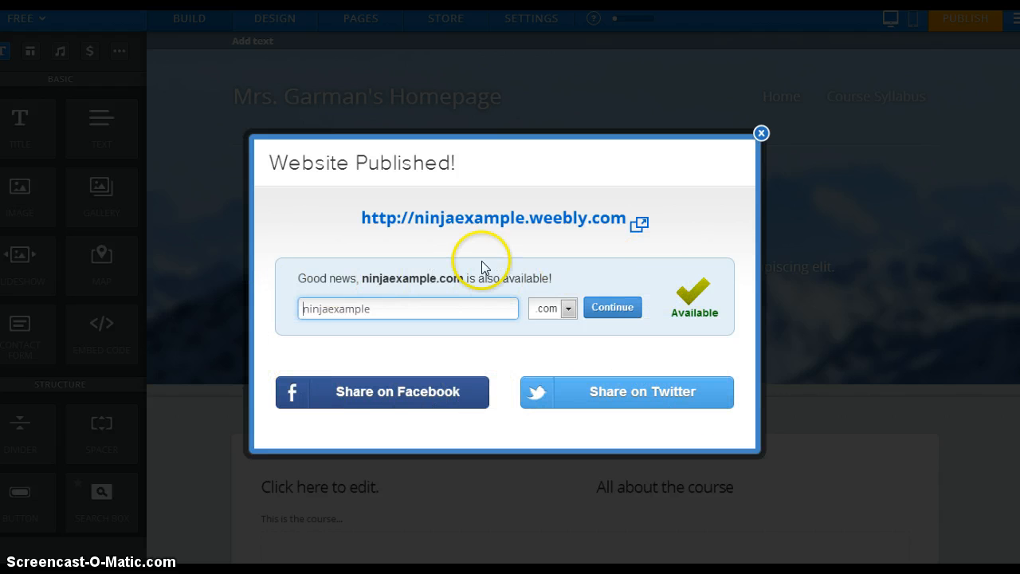
View the published ninjaexample.weebly.com site, return to the editor and dismiss the publishing confirmation.
left_click(308, 311)
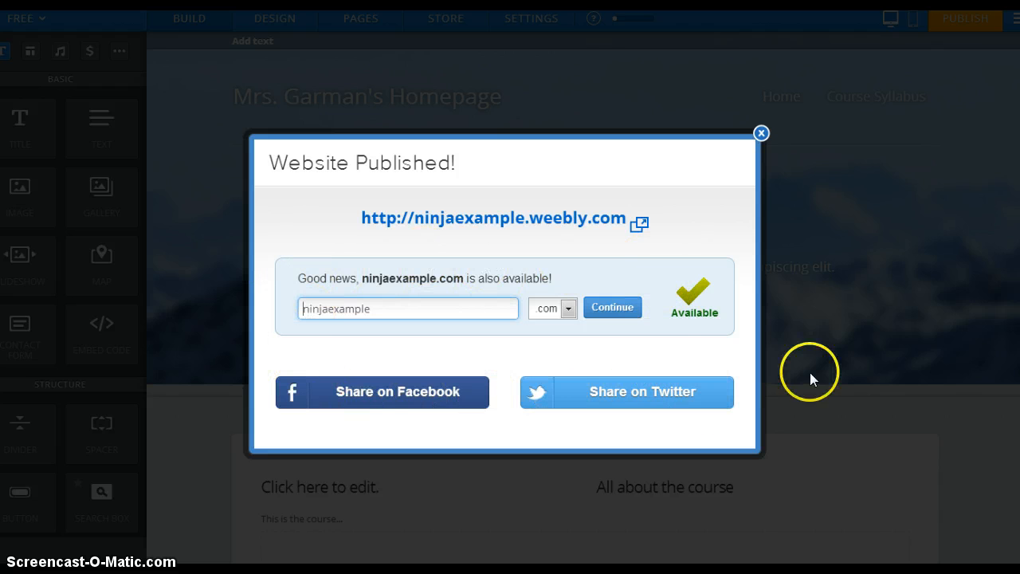
left_click(503, 221)
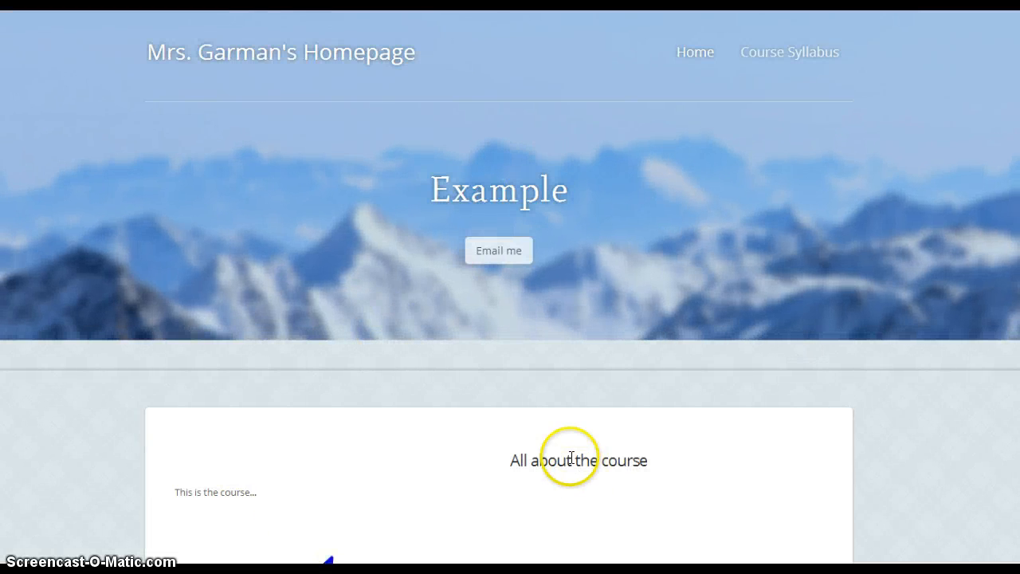
key("ctrl+shift+Tab")
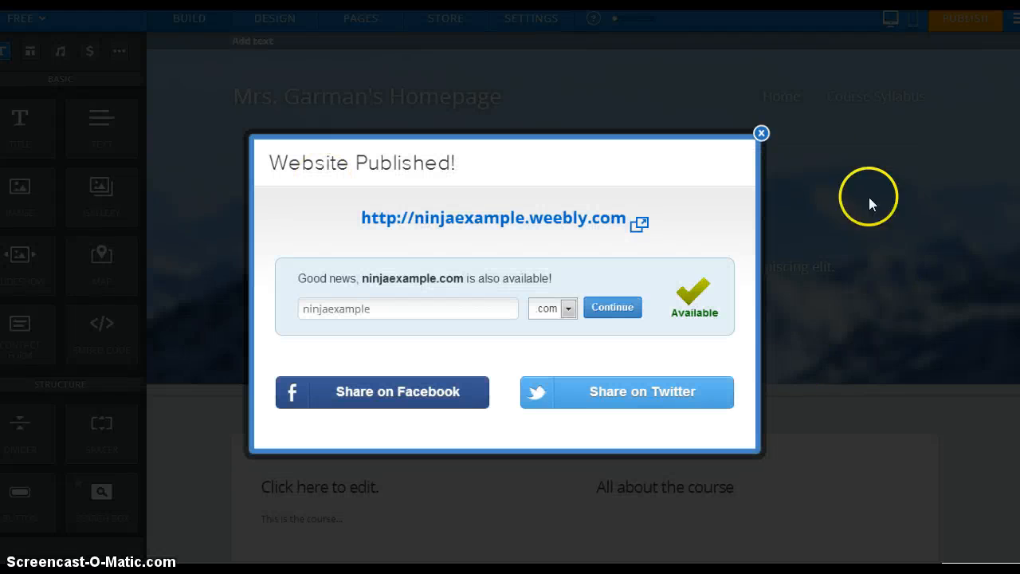
left_click(761, 133)
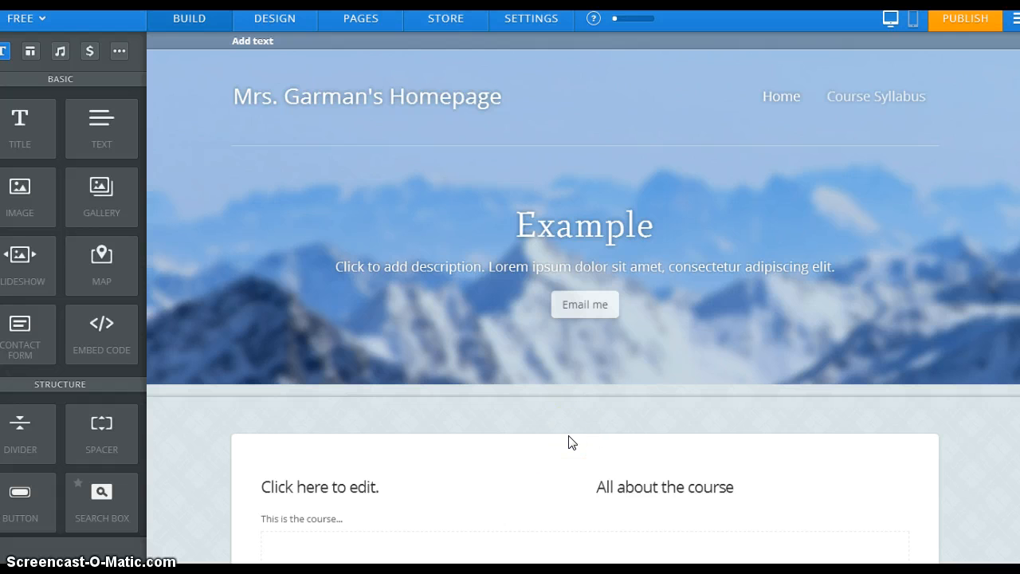
left_click(495, 437)
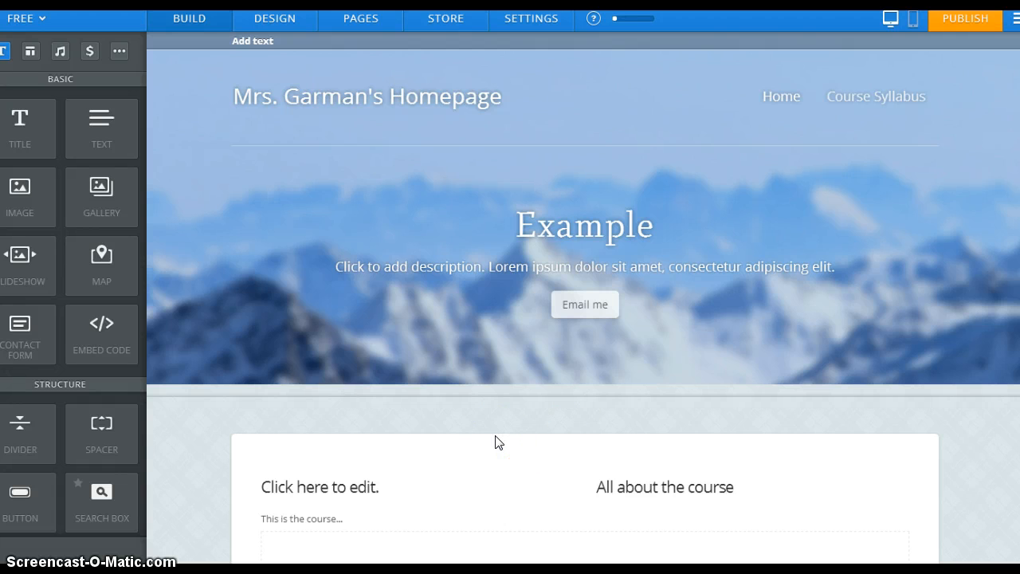